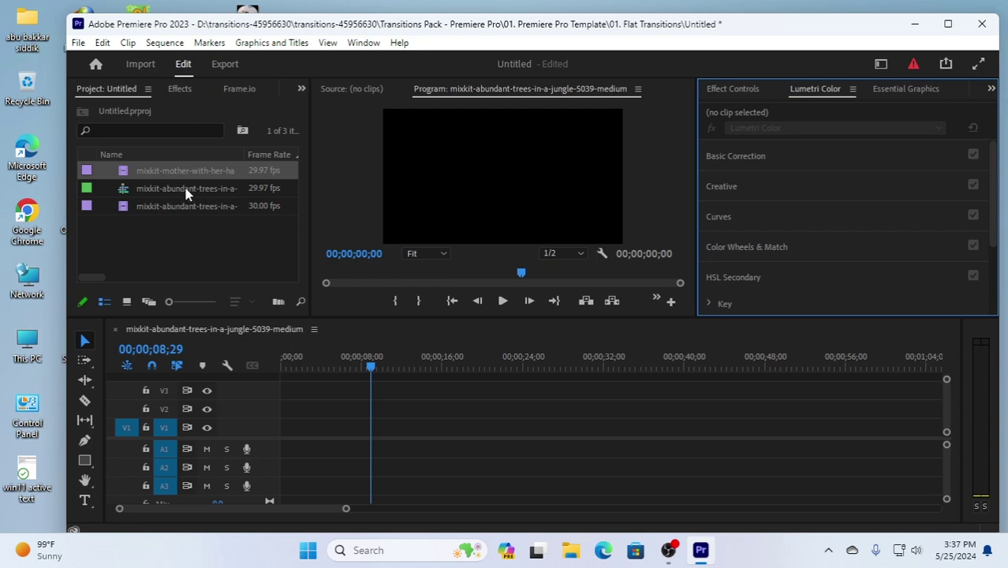
# - Place the mixkit-mother-with-her-ha clip on track V2, shift it earlier to about 3 seconds, and open its Basic Correction settings
pyautogui.moveTo(190, 174); pyautogui.dragTo(353, 410)
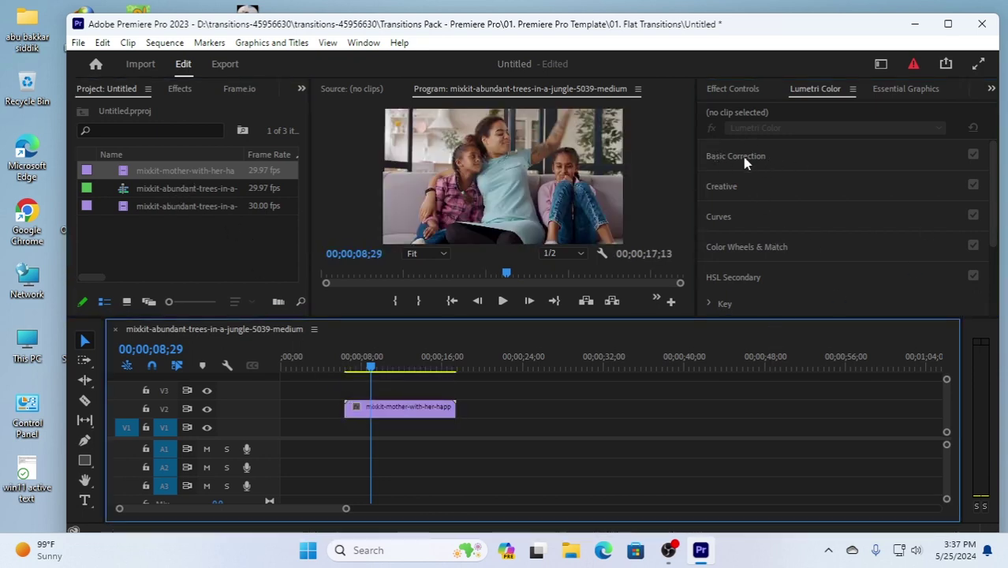
pyautogui.scroll(-3, 785, 209)
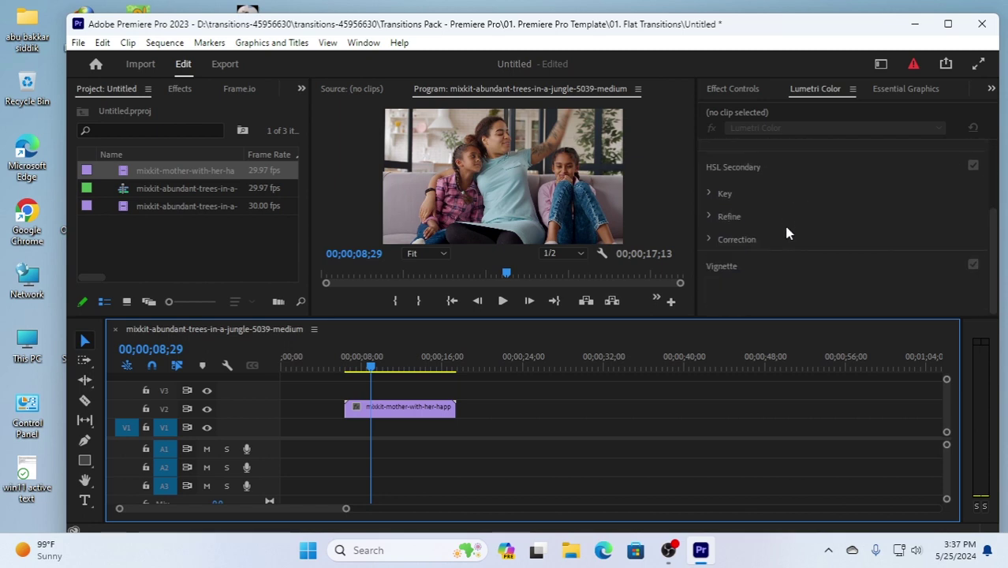
pyautogui.scroll(3, 784, 223)
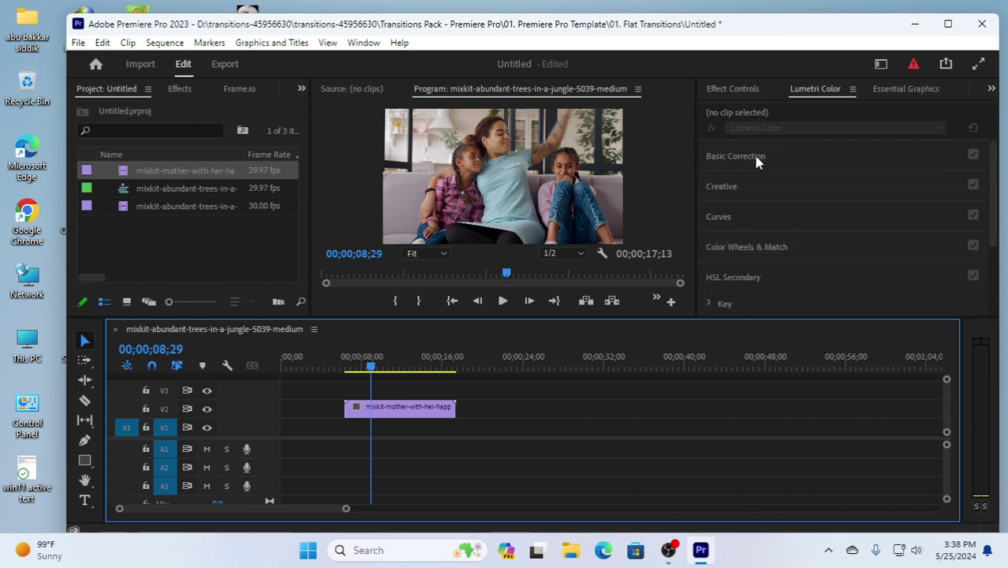
pyautogui.moveTo(386, 406); pyautogui.dragTo(322, 374)
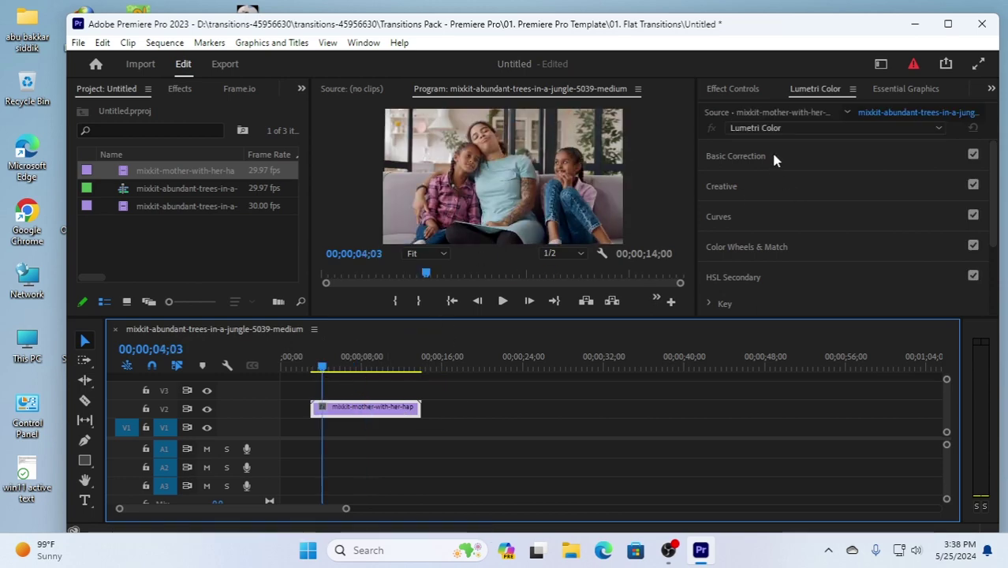
pyautogui.click(746, 156)
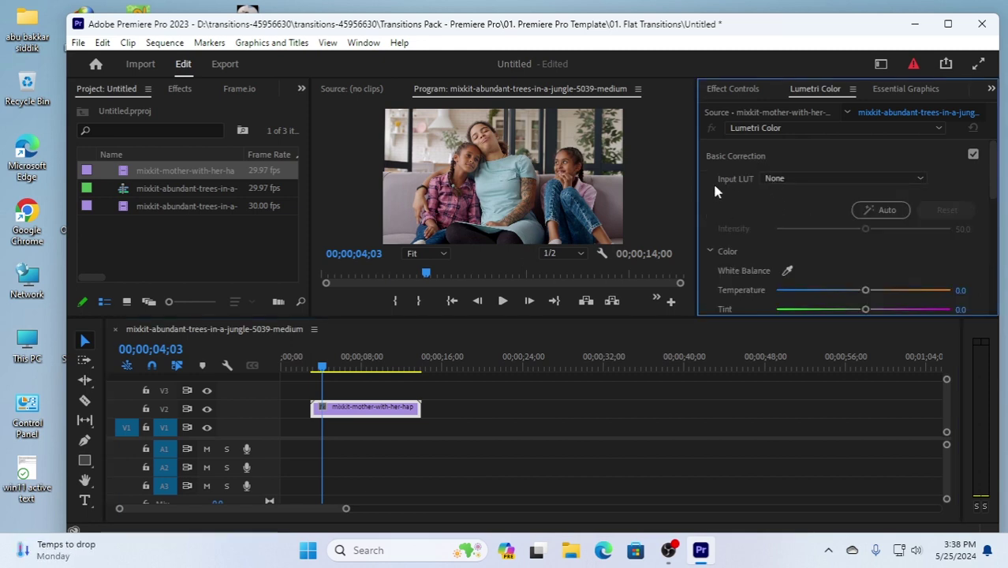
# - Apply automatic Basic Correction to the clip, reset it, and apply it again
pyautogui.click(800, 175)
pyautogui.click(798, 179)
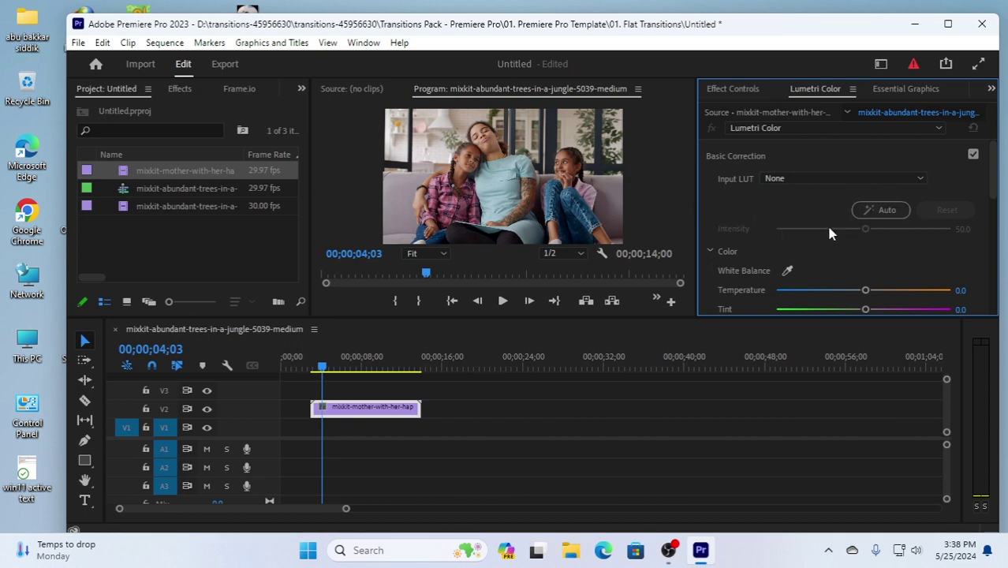
pyautogui.click(885, 211)
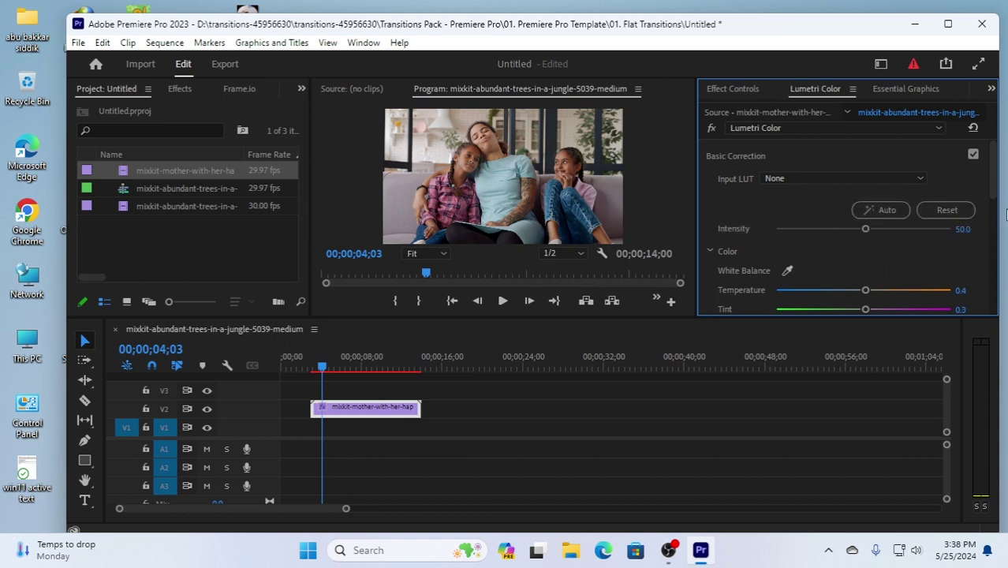
pyautogui.click(958, 211)
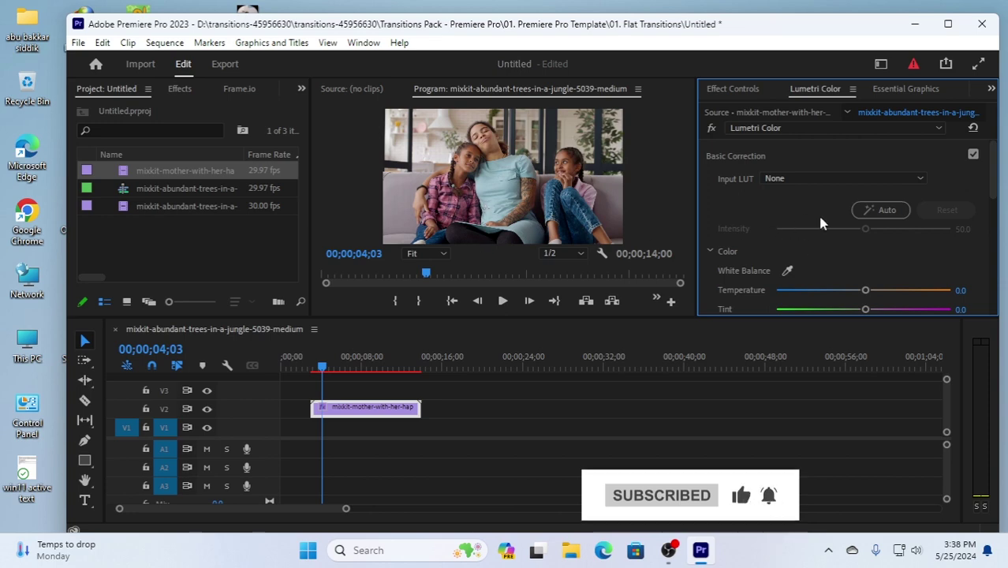
pyautogui.click(881, 213)
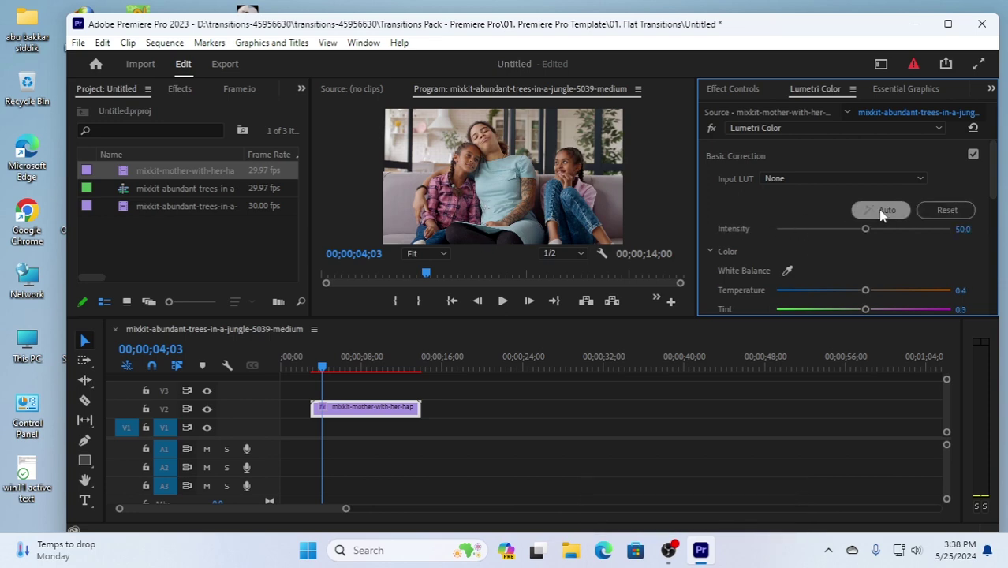
# - Adjust the clip's color to a Temperature of about -21.5, Tint of about 29.1 and Saturation of about 115.6
pyautogui.scroll(-3, 879, 272)
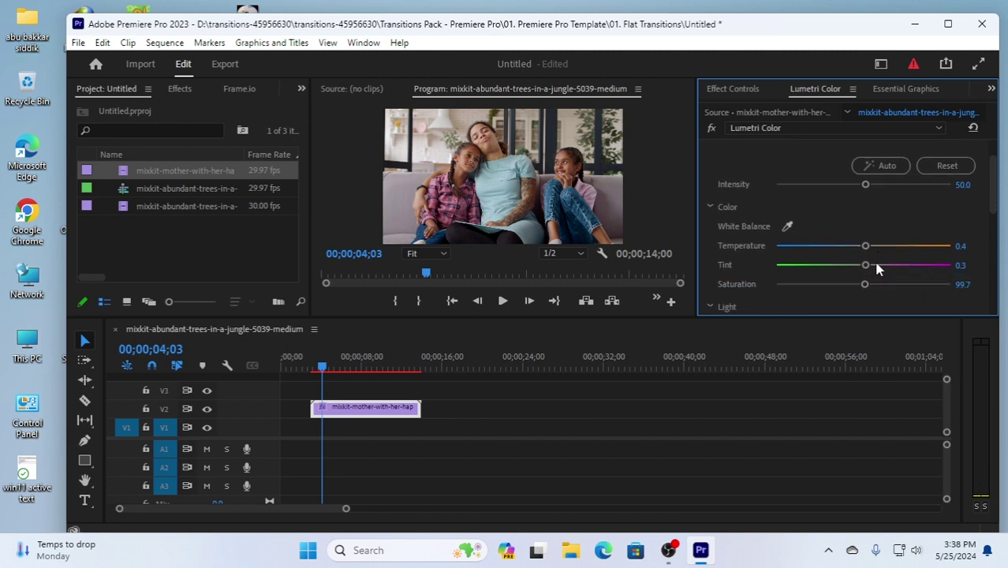
pyautogui.scroll(-1, 848, 248)
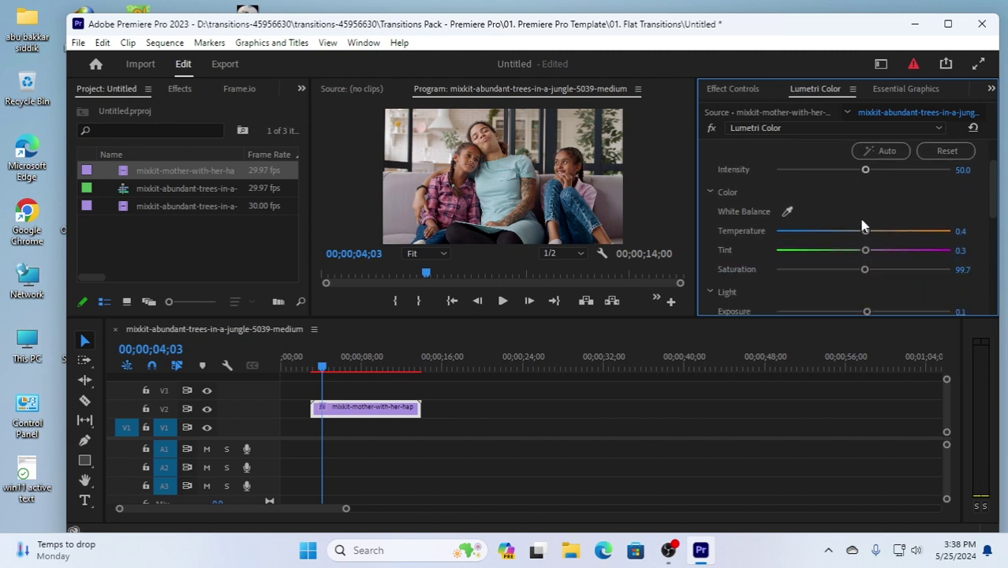
pyautogui.moveTo(866, 234); pyautogui.dragTo(823, 234)
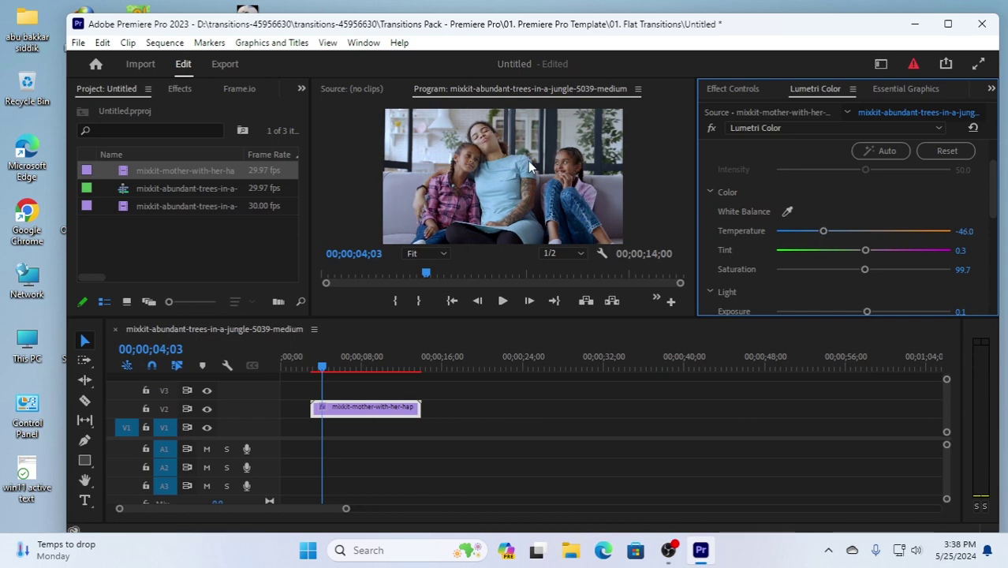
pyautogui.moveTo(825, 237); pyautogui.dragTo(927, 237)
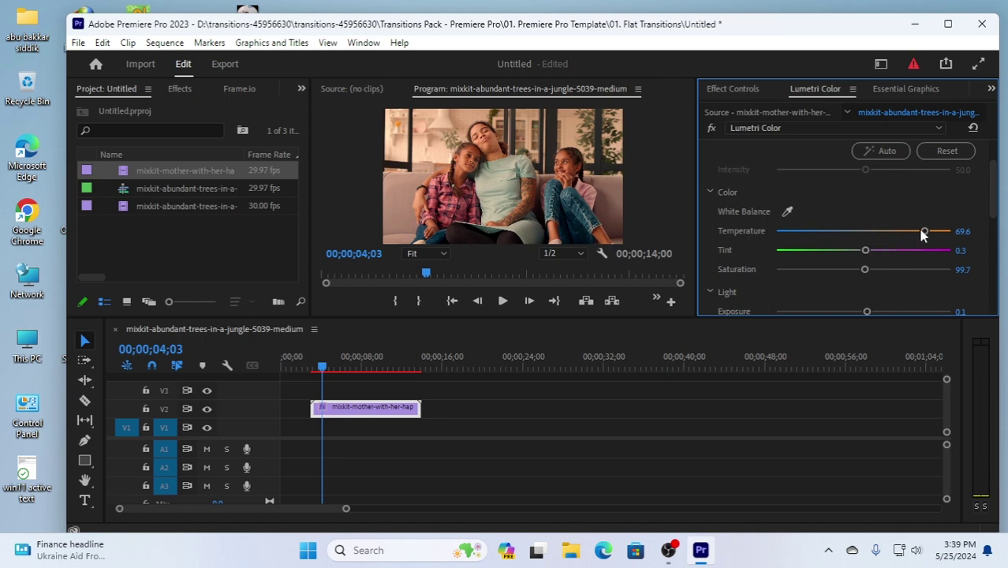
pyautogui.moveTo(917, 231); pyautogui.dragTo(910, 256)
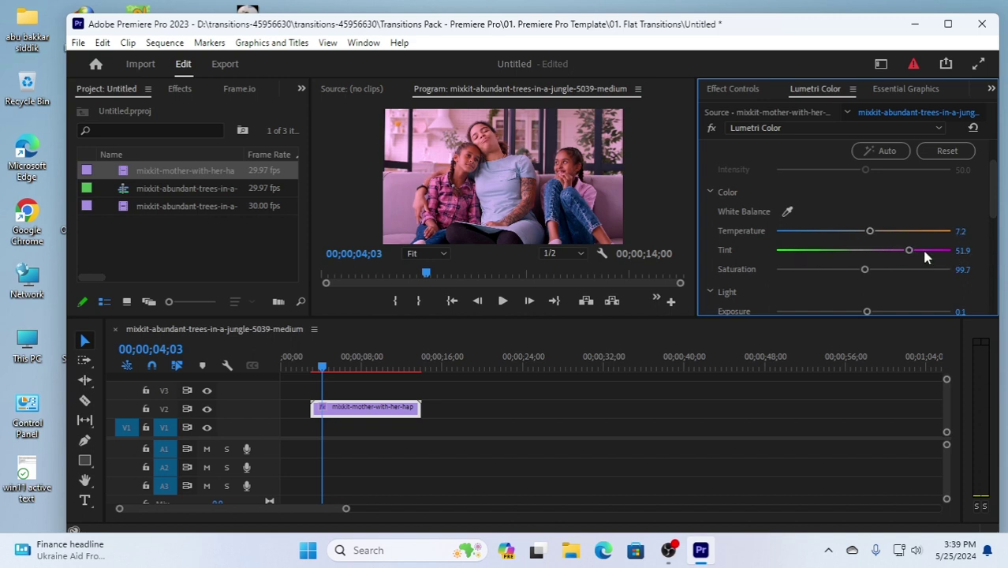
pyautogui.moveTo(908, 251); pyautogui.dragTo(865, 251)
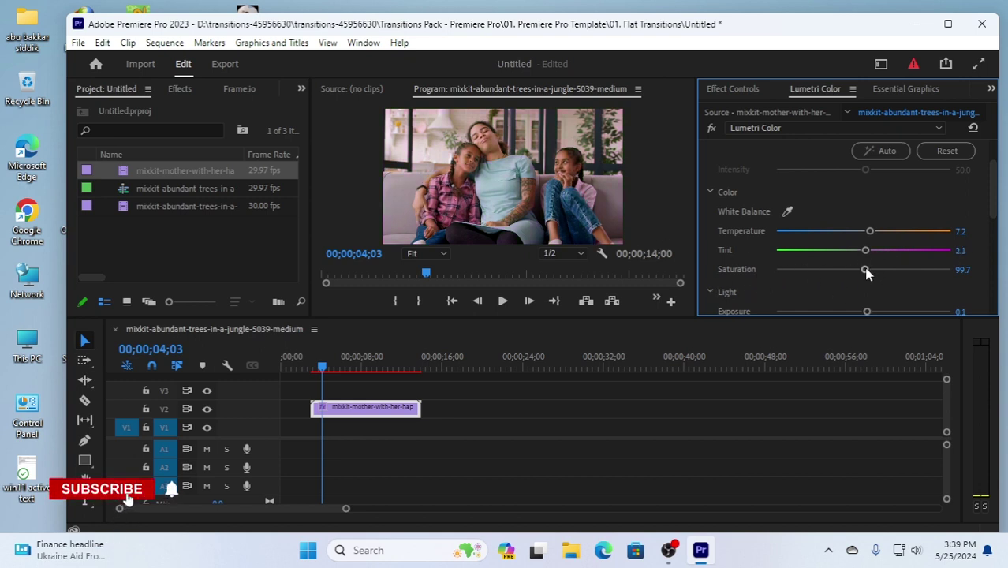
pyautogui.moveTo(866, 269); pyautogui.dragTo(916, 270)
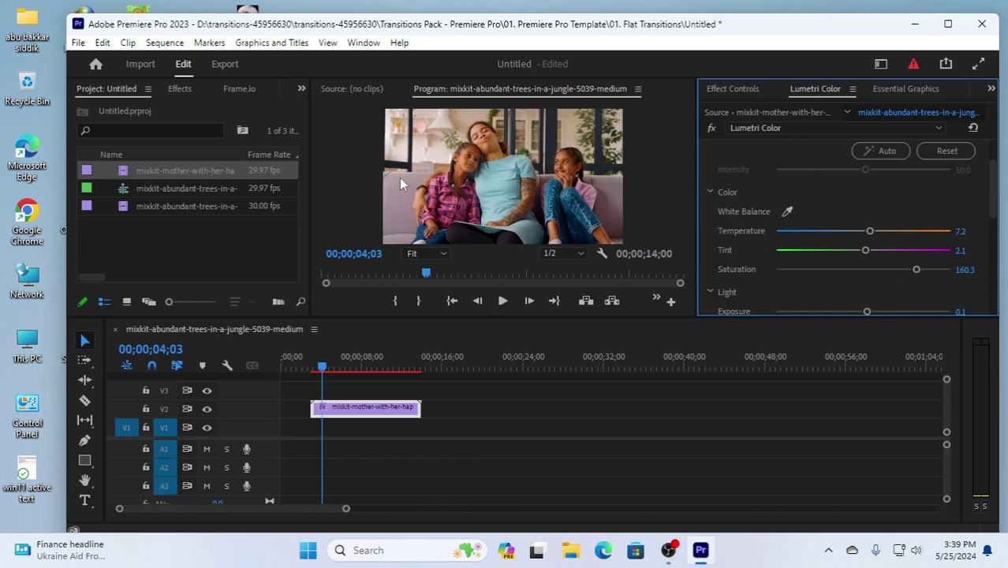
pyautogui.moveTo(917, 271); pyautogui.dragTo(844, 241)
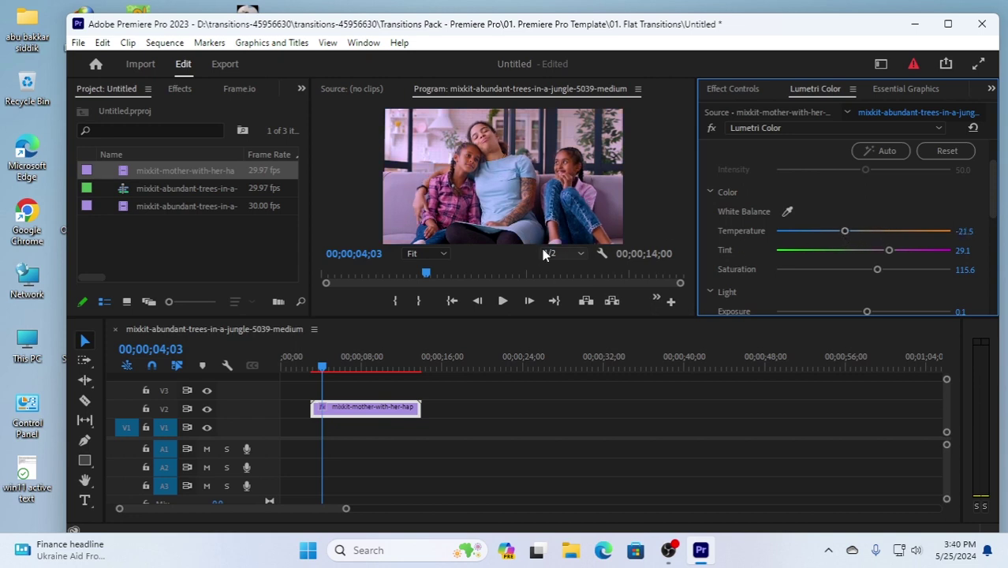
# - Set the clip's Exposure to 0.0, Contrast to 22.4, Highlights to 14.8, Shadows to -20.7, Whites to -23.2 and Blacks to 14.8
pyautogui.scroll(-2, 813, 276)
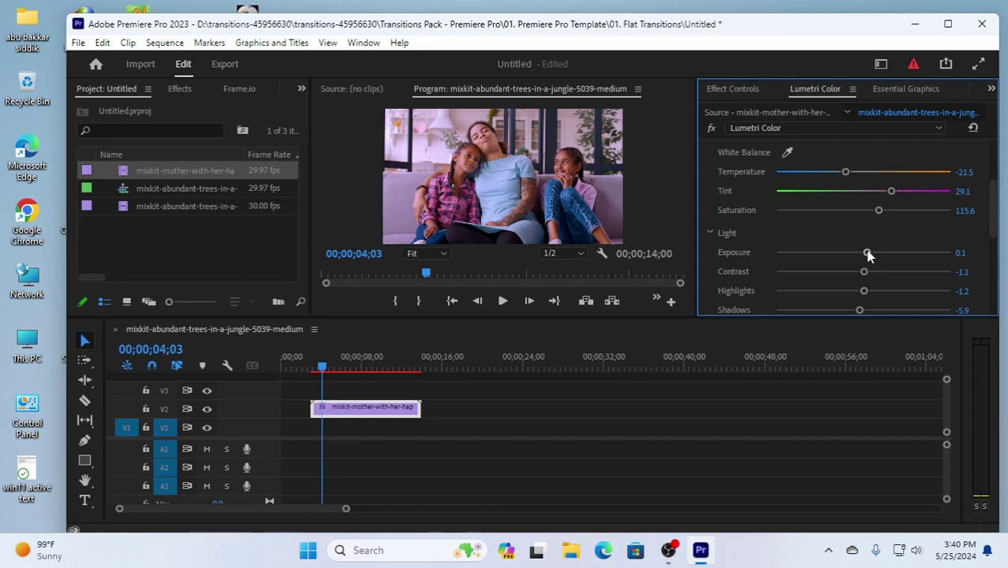
pyautogui.moveTo(867, 253)
pyautogui.mouseDown()
pyautogui.moveTo(905, 253)
pyautogui.moveTo(852, 254)
pyautogui.moveTo(864, 253)
pyautogui.mouseUp()
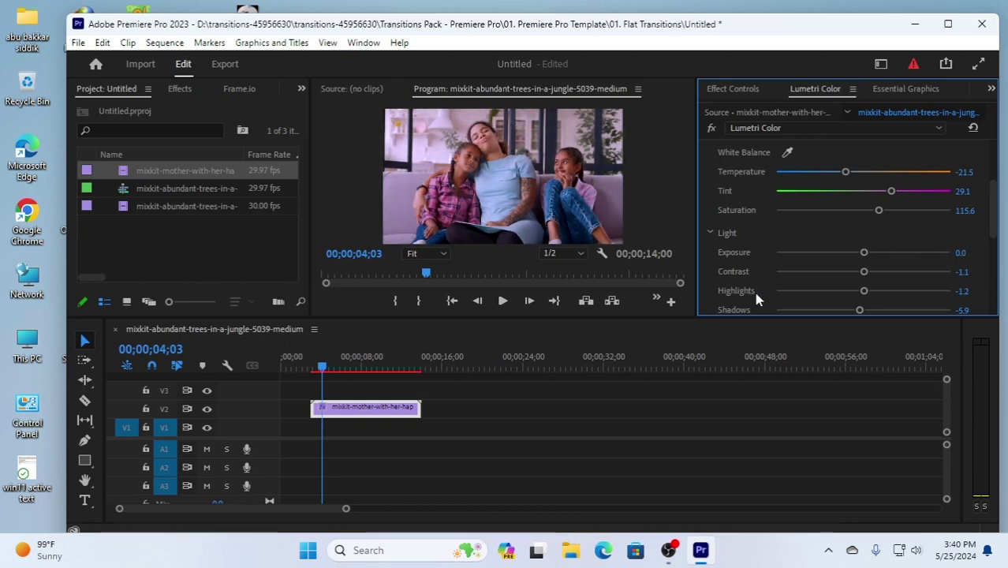
pyautogui.moveTo(864, 275)
pyautogui.mouseDown()
pyautogui.moveTo(844, 273)
pyautogui.moveTo(883, 273)
pyautogui.mouseUp()
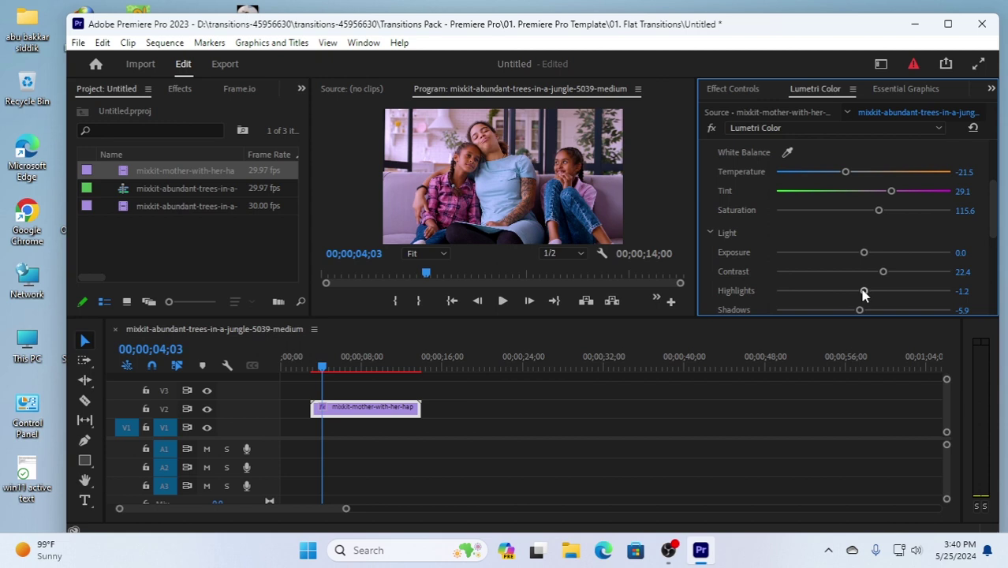
pyautogui.moveTo(863, 291); pyautogui.dragTo(876, 291)
pyautogui.scroll(-2, 793, 276)
pyautogui.moveTo(859, 251); pyautogui.dragTo(876, 289)
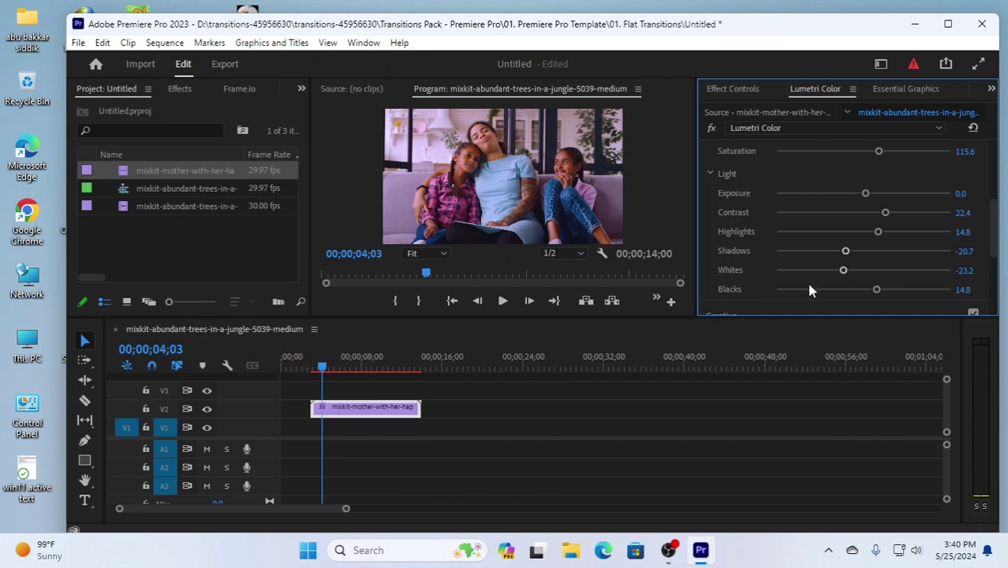
# - Reset all of the clip's Basic Correction adjustments
pyautogui.scroll(-5, 808, 285)
pyautogui.scroll(4, 807, 282)
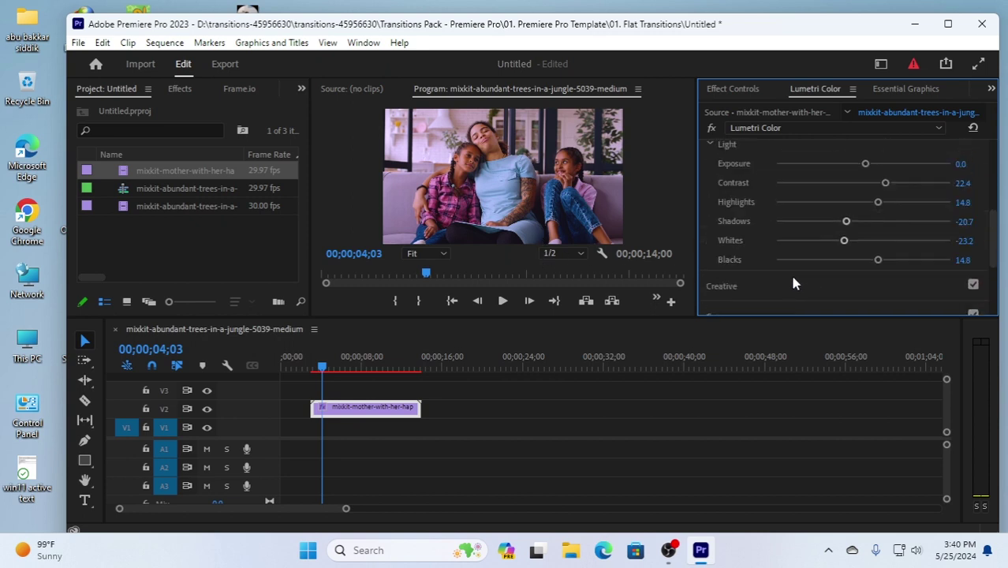
pyautogui.scroll(3, 794, 282)
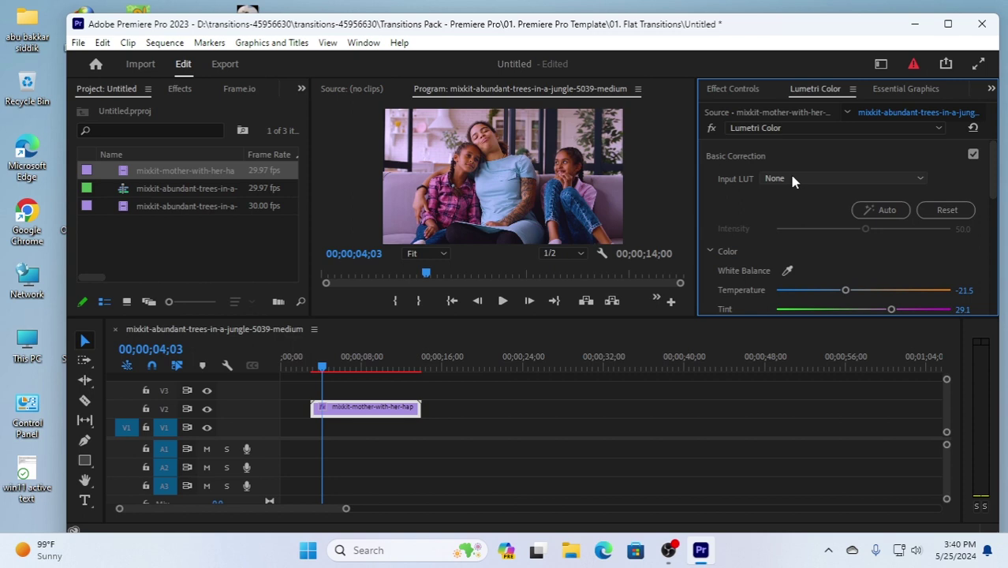
pyautogui.click(958, 210)
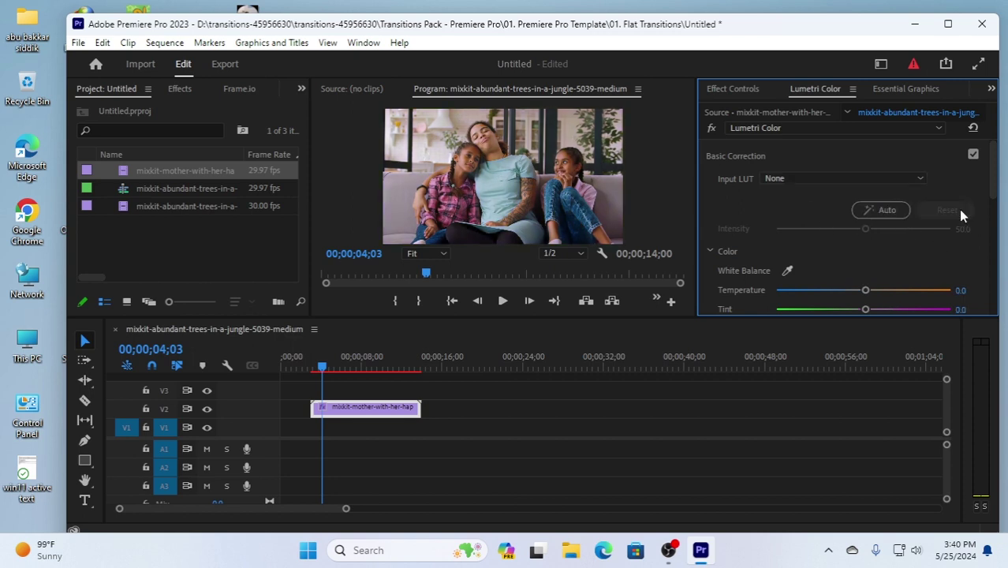
# - Load the custom input LUT CFLFM from the CINEMATIC FILM LUT FOR MOVIES folder inside LUT P P on drive D
pyautogui.click(811, 176)
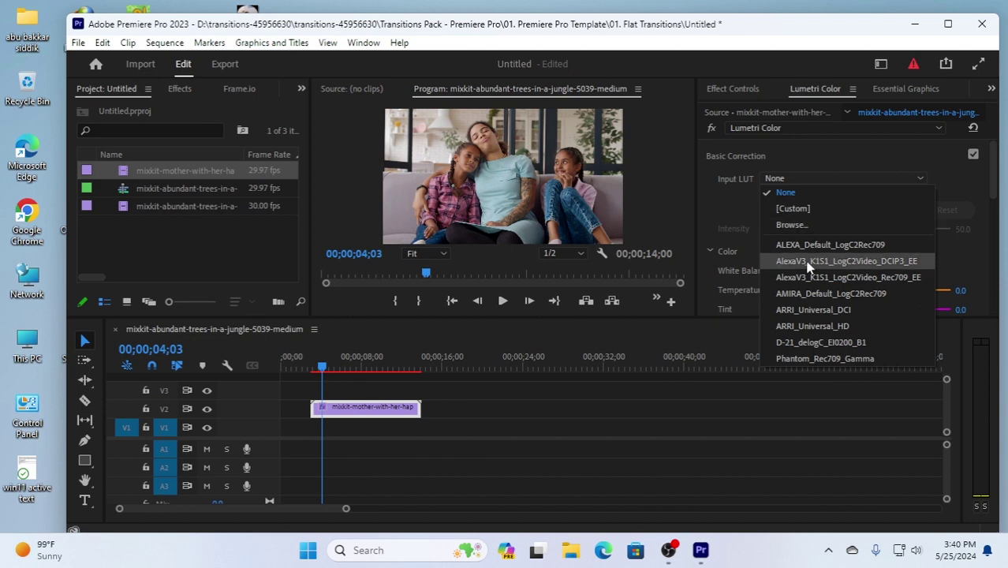
pyautogui.click(795, 207)
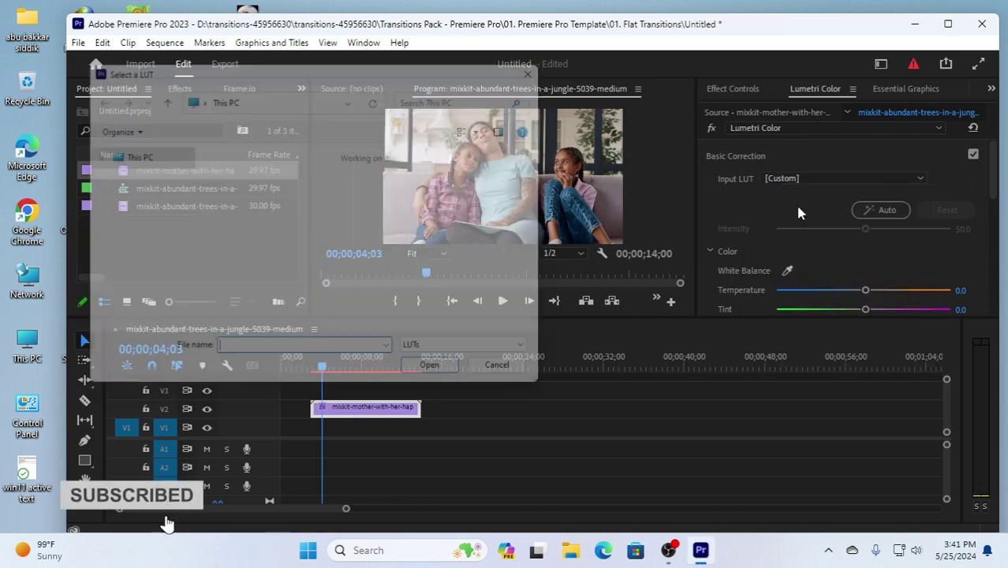
pyautogui.doubleClick(273, 227)
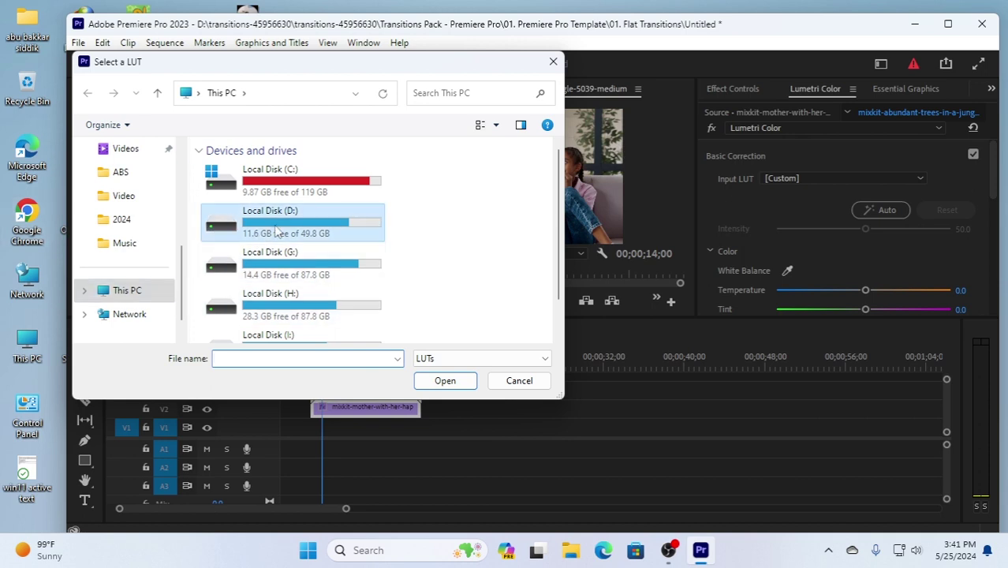
pyautogui.scroll(-6, 229, 296)
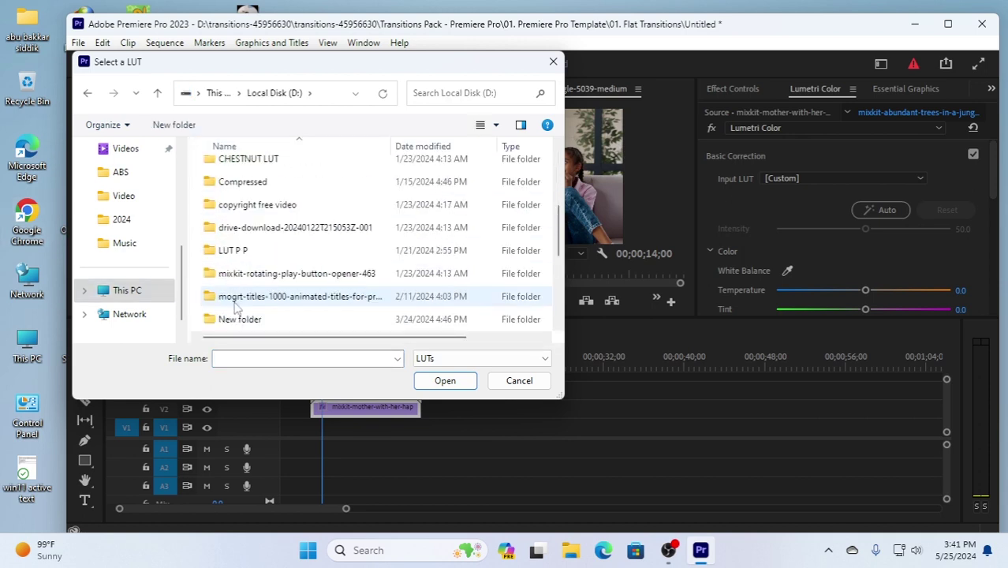
pyautogui.scroll(2, 262, 231)
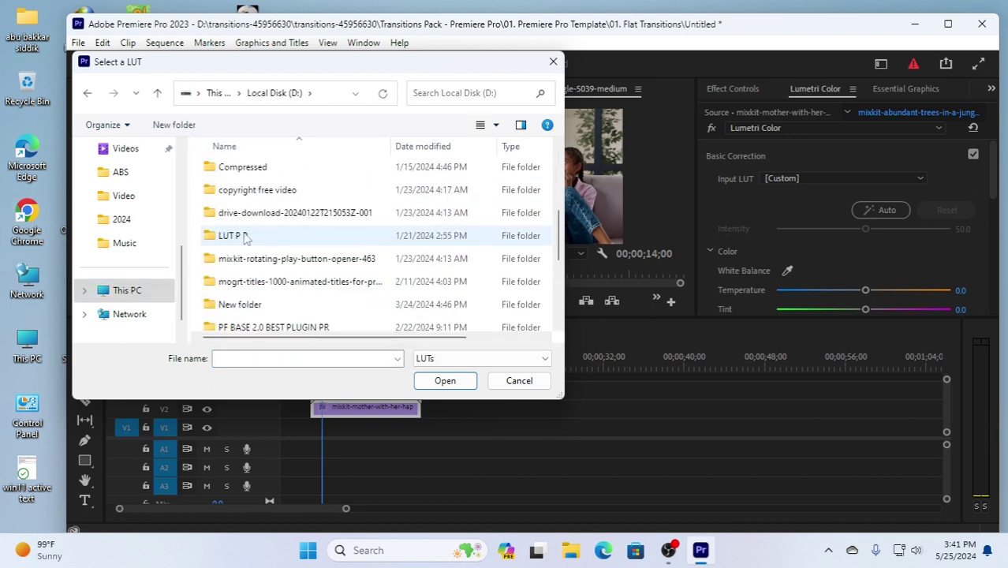
pyautogui.doubleClick(263, 232)
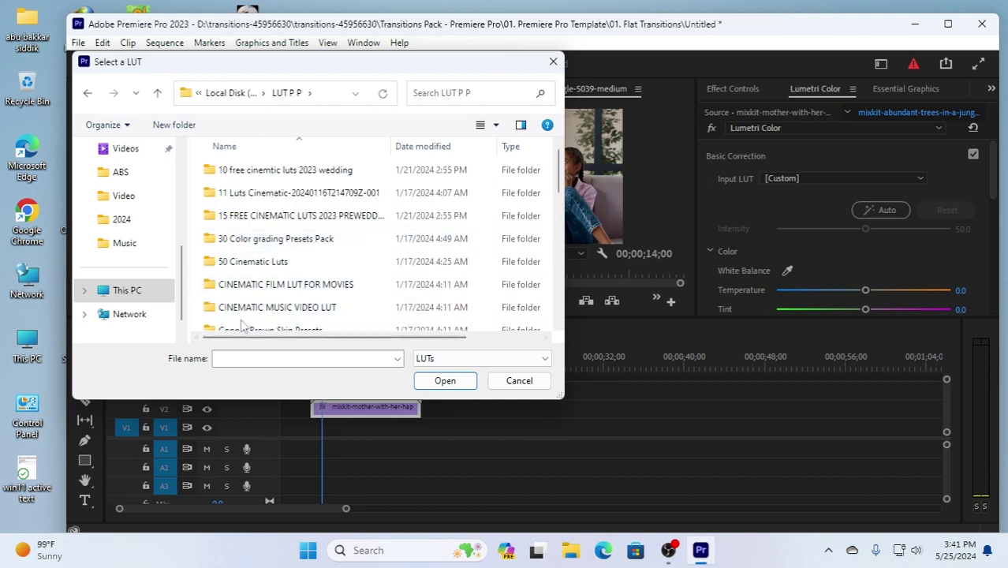
pyautogui.doubleClick(269, 285)
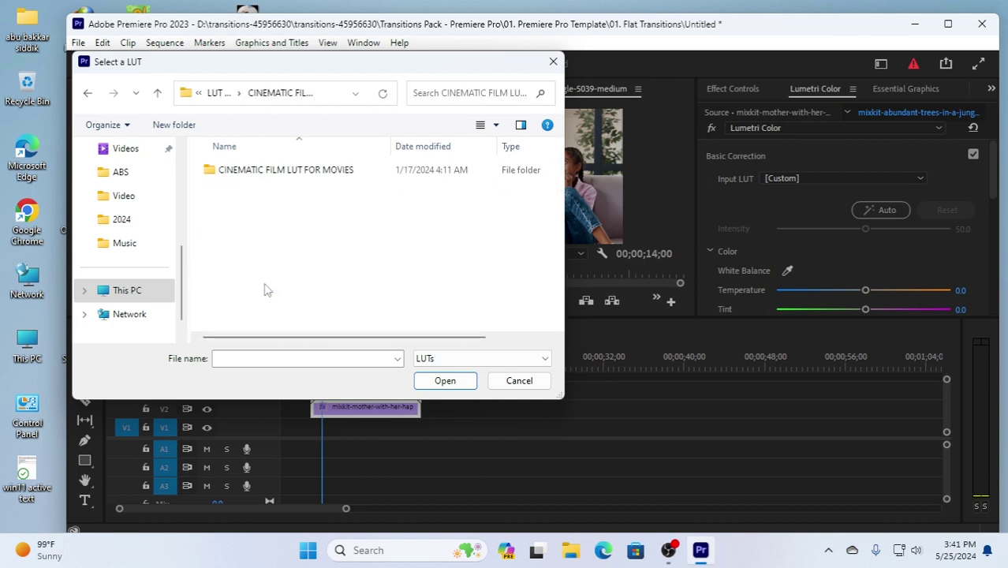
pyautogui.doubleClick(265, 179)
pyautogui.click(246, 175)
pyautogui.click(445, 381)
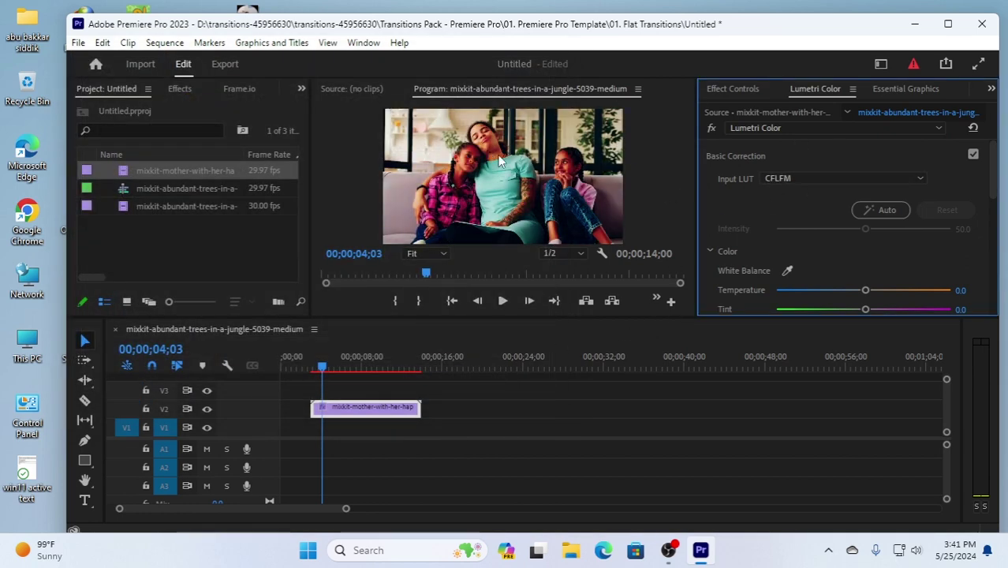
# - Compare the clip with and without the CFLFM LUT by switching Basic Correction off and back on several times
pyautogui.click(972, 155)
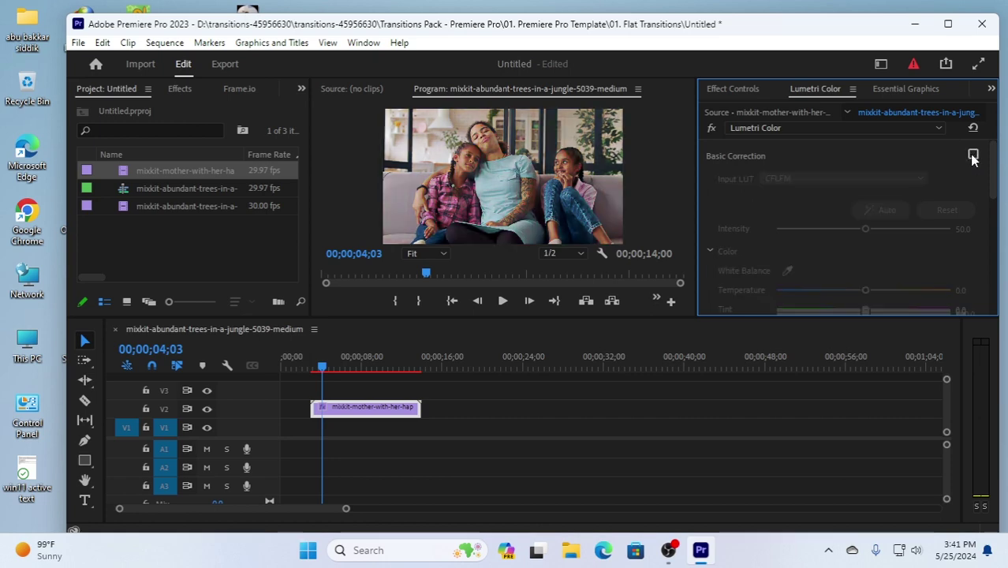
pyautogui.click(973, 156)
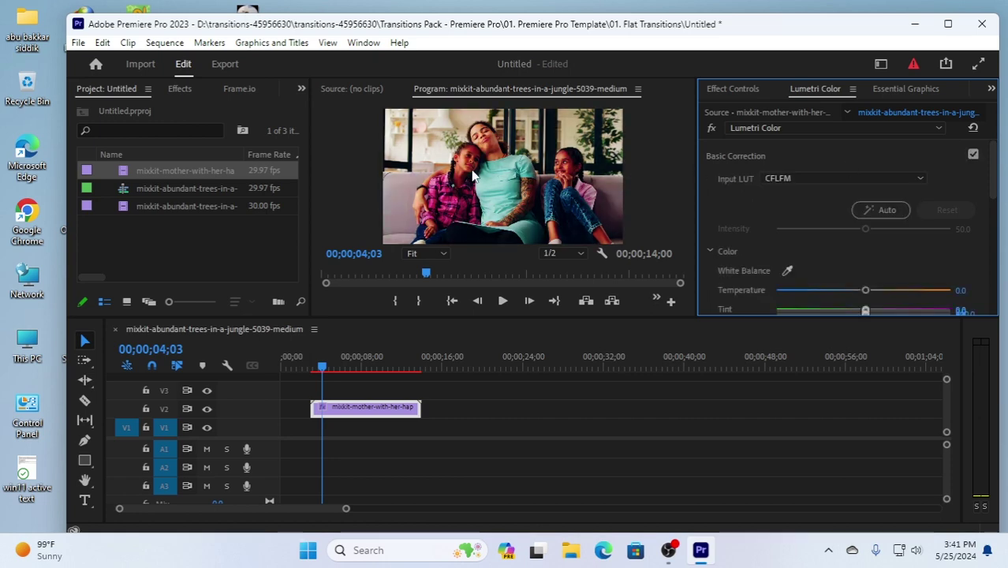
pyautogui.click(972, 155)
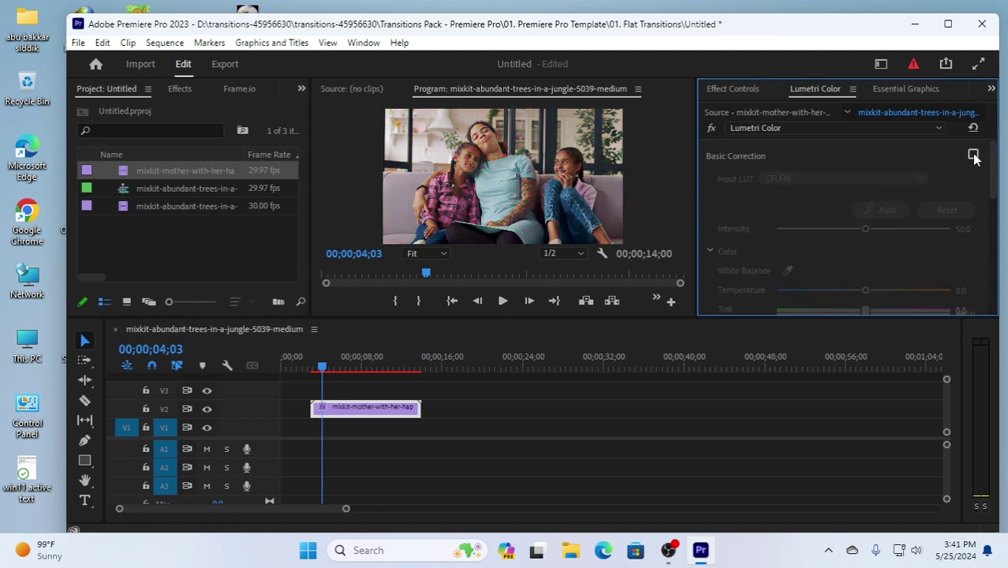
pyautogui.click(972, 156)
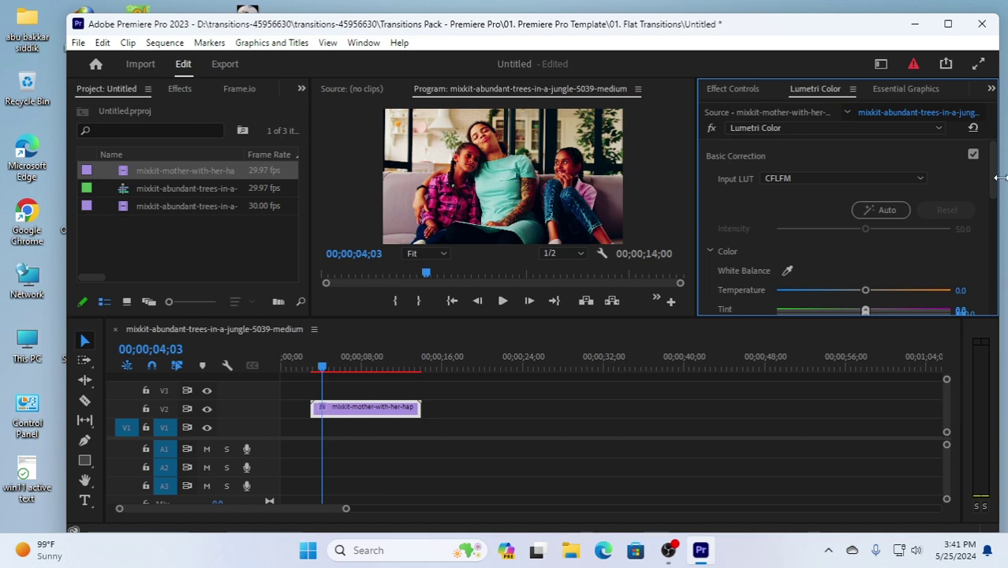
pyautogui.click(972, 154)
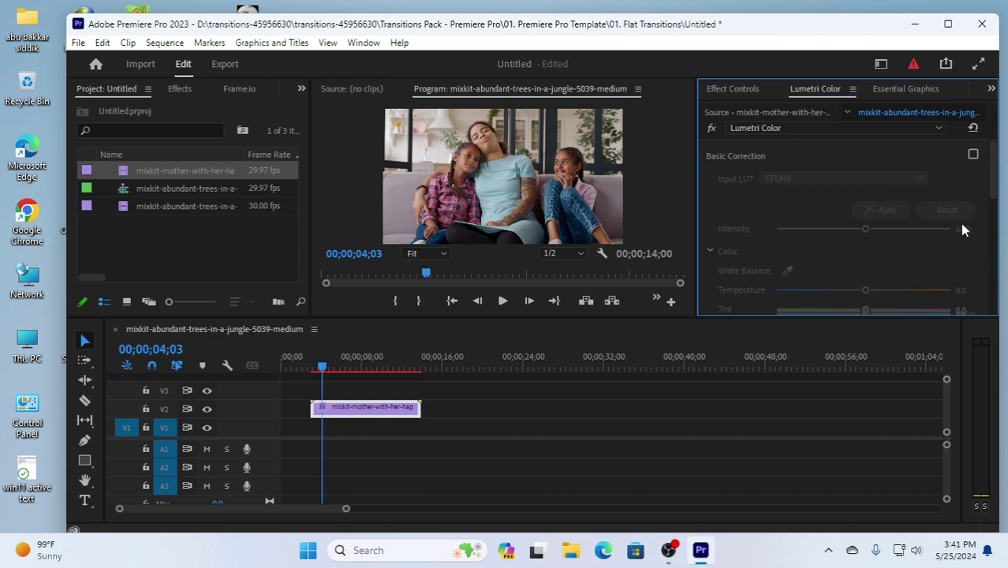
pyautogui.click(972, 154)
# - Remove the custom LUT from the clip by setting the Basic Correction Input LUT to None
pyautogui.click(806, 181)
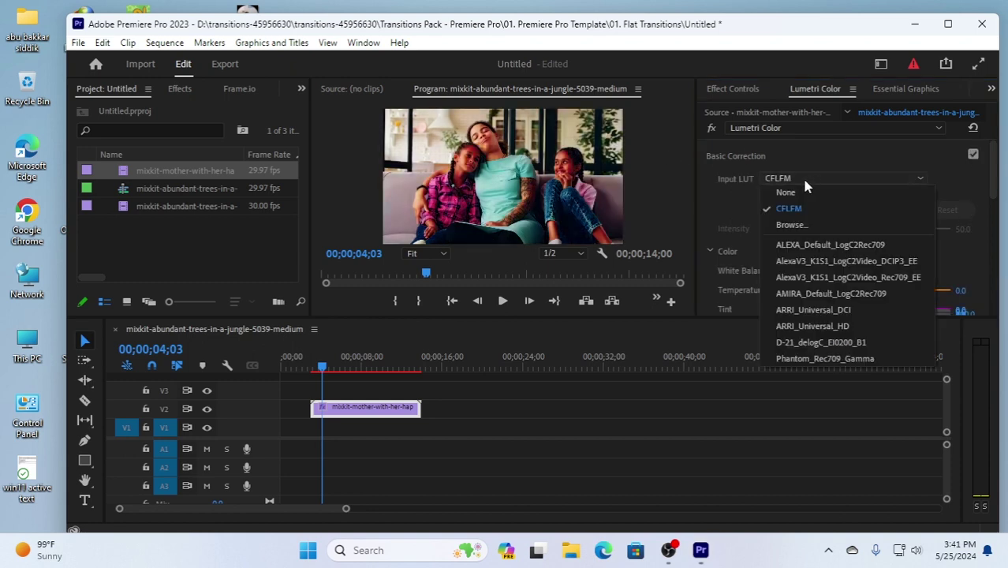
pyautogui.click(785, 190)
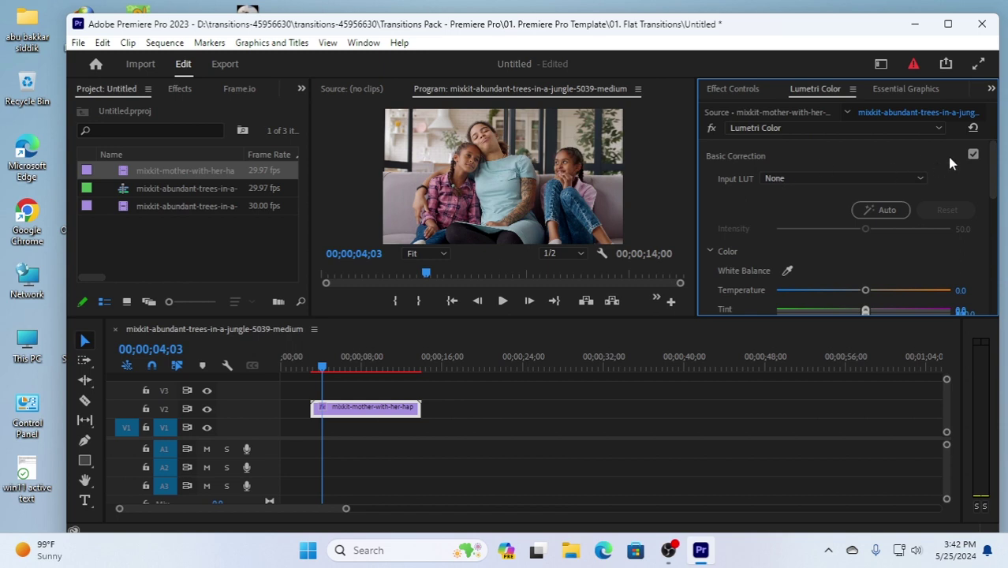
pyautogui.click(939, 127)
pyautogui.click(942, 128)
# - Examine the Color and Light settings in Basic Correction
pyautogui.scroll(-1, 817, 237)
pyautogui.scroll(-1, 818, 237)
pyautogui.scroll(1, 818, 232)
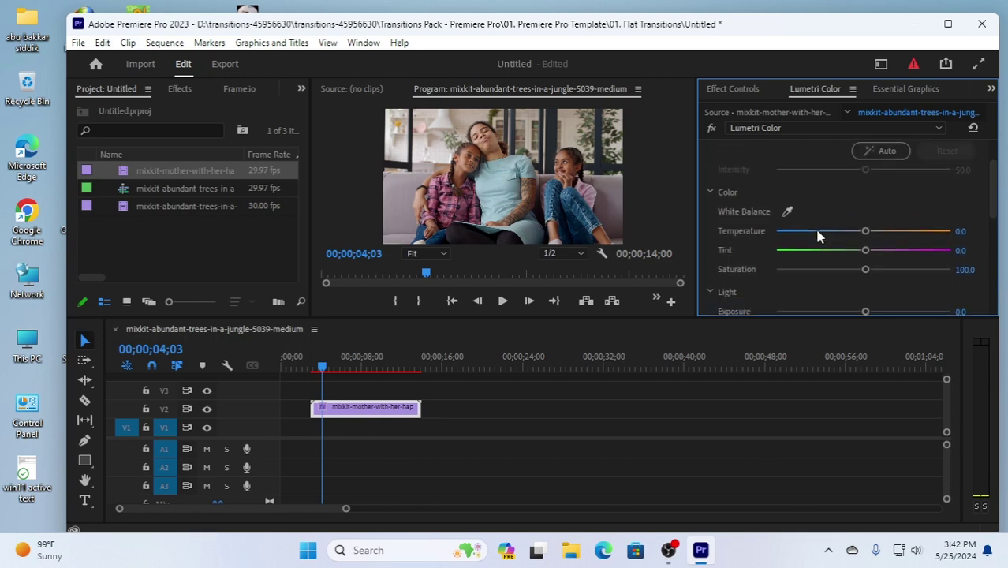
pyautogui.scroll(-3, 815, 239)
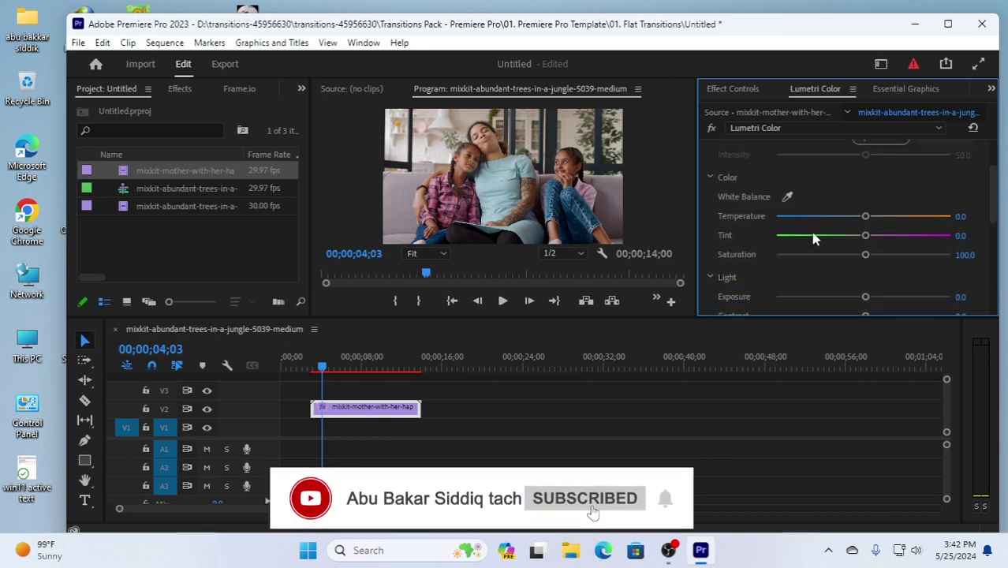
pyautogui.scroll(-2, 815, 239)
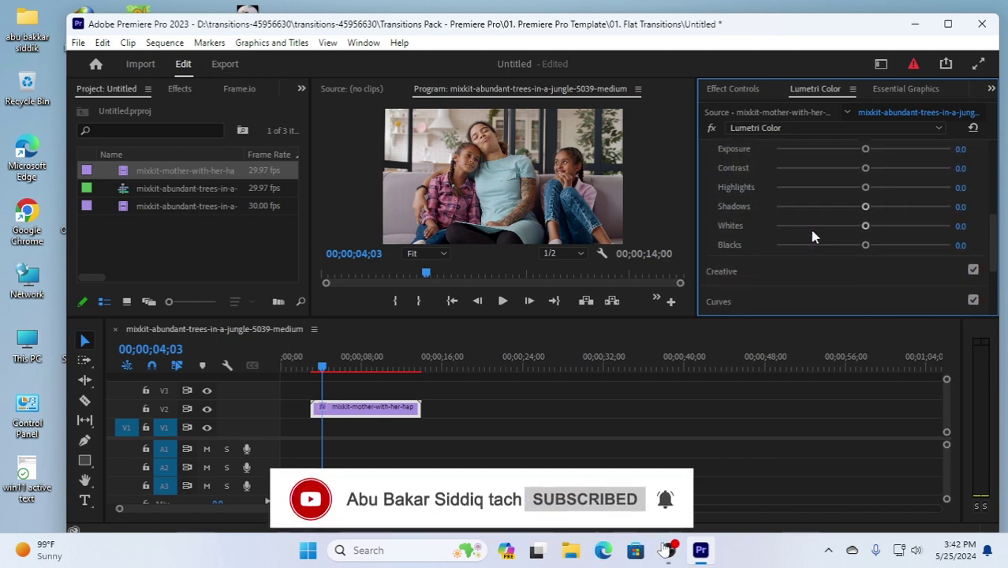
pyautogui.scroll(1, 813, 235)
pyautogui.scroll(1, 812, 235)
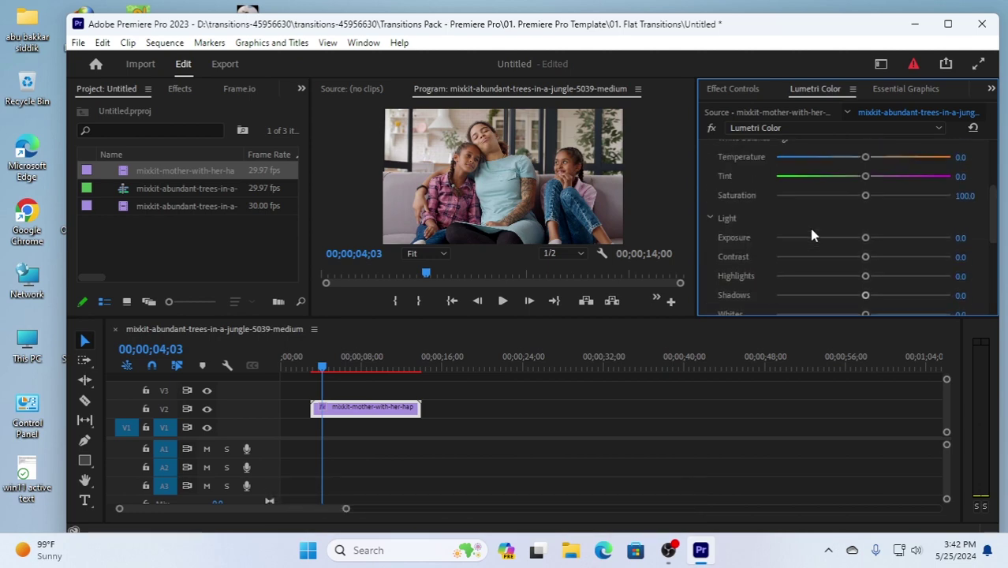
pyautogui.scroll(-3, 812, 235)
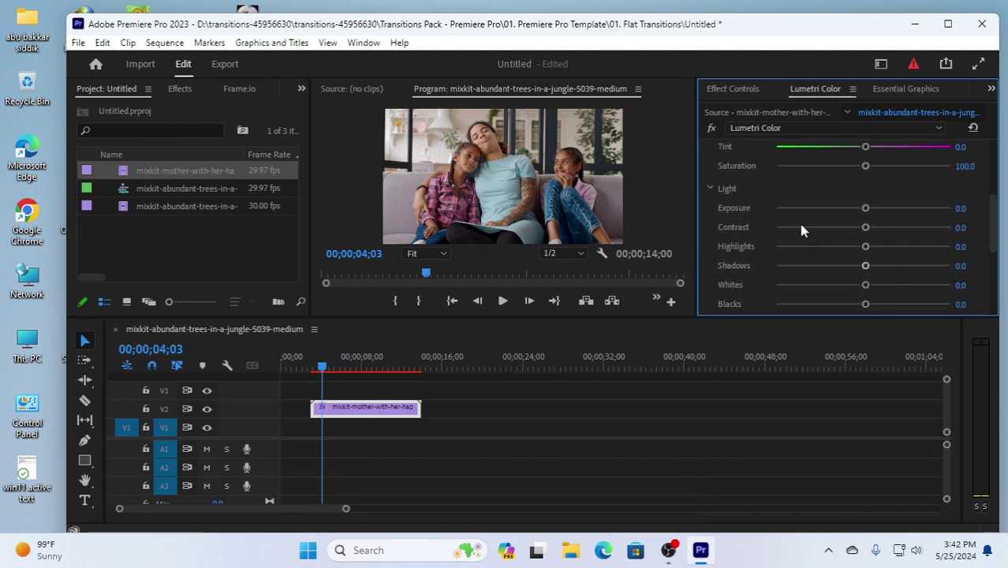
# - Collapse the Light and Color groups, including the whole Basic Correction section
pyautogui.click(711, 174)
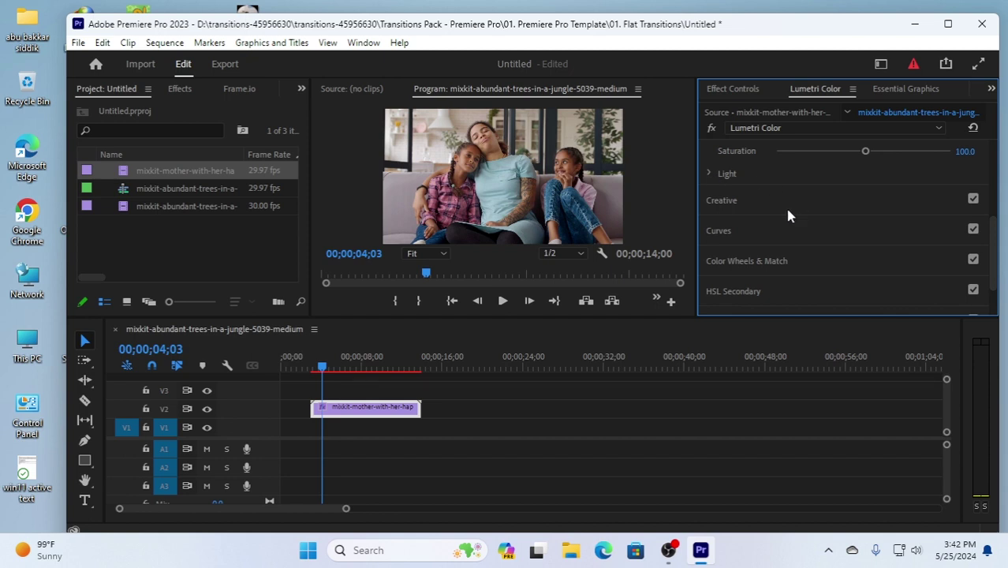
pyautogui.scroll(1, 778, 189)
pyautogui.scroll(2, 731, 197)
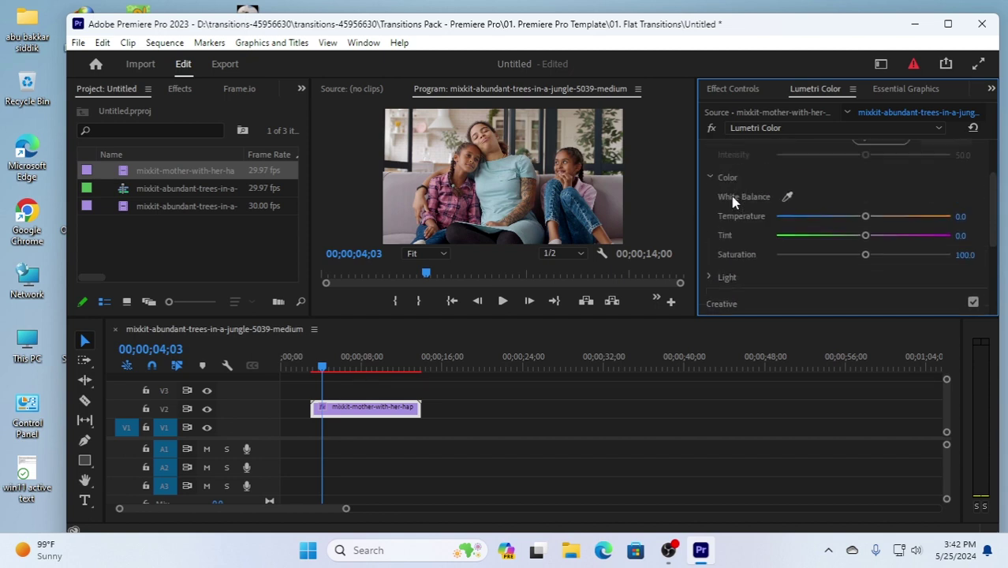
pyautogui.scroll(1, 727, 203)
pyautogui.click(709, 207)
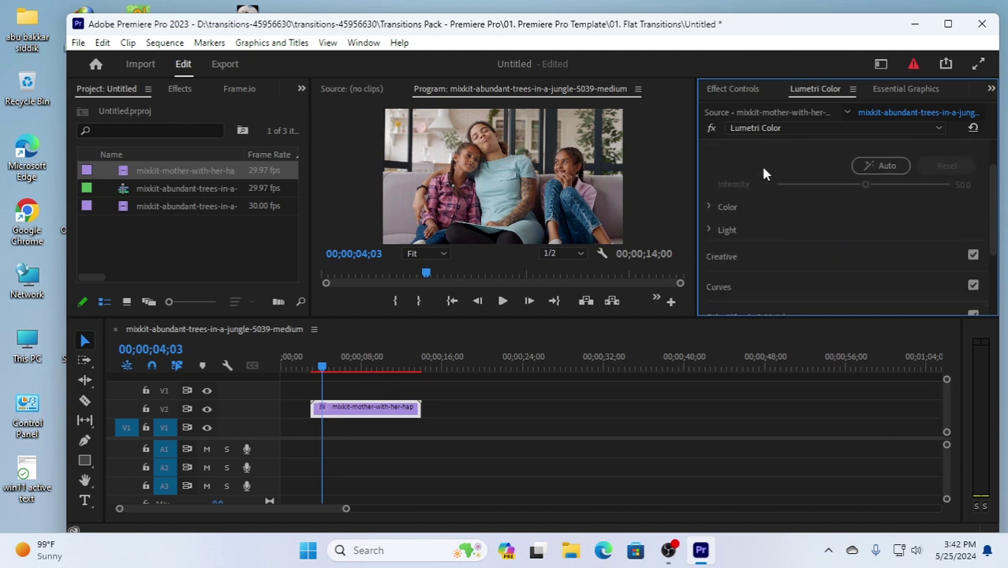
pyautogui.scroll(2, 764, 174)
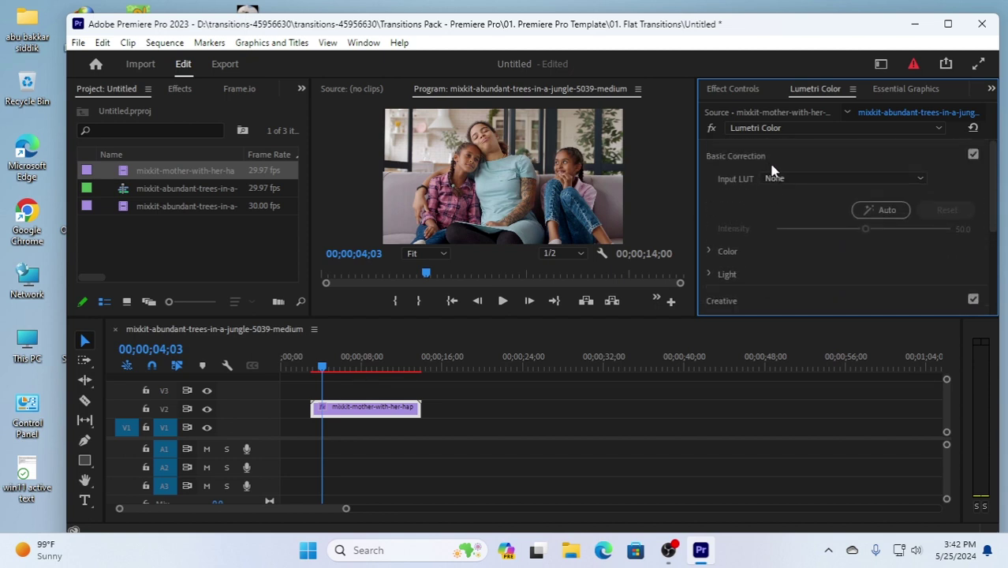
pyautogui.click(714, 155)
pyautogui.click(712, 153)
pyautogui.click(712, 153)
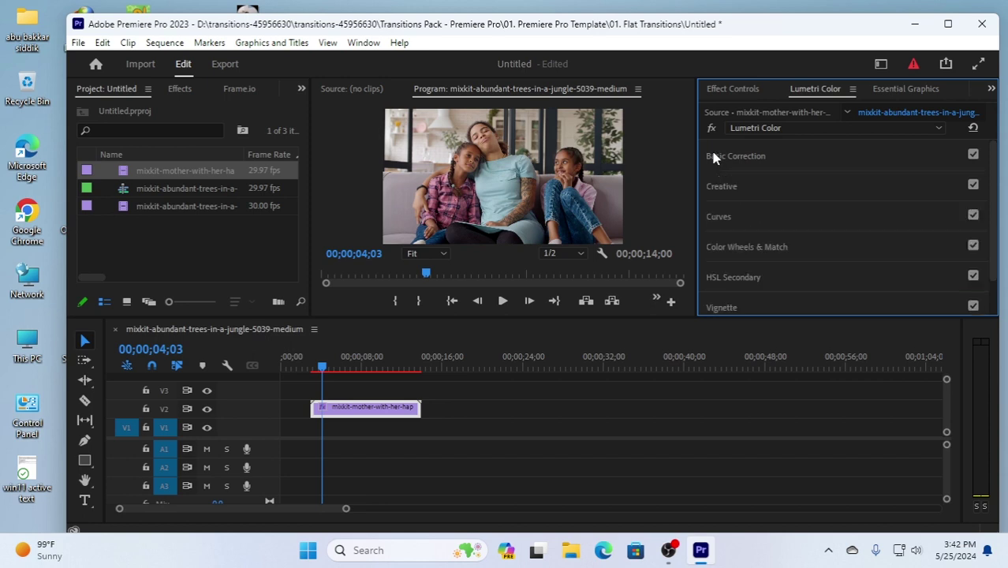
# - Expand the Creative section and set the look's Intensity to about 106.3
pyautogui.click(735, 189)
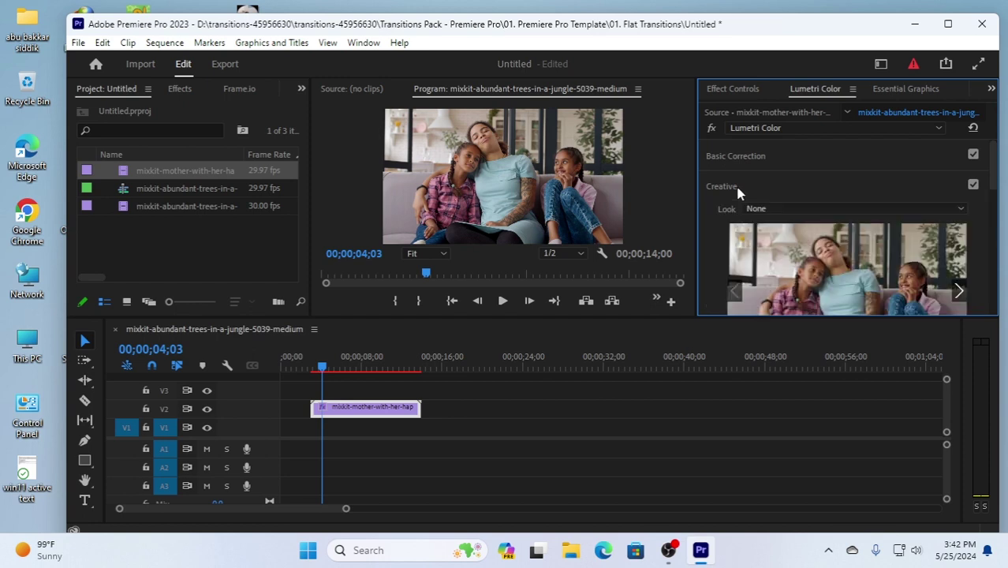
pyautogui.scroll(-2, 783, 276)
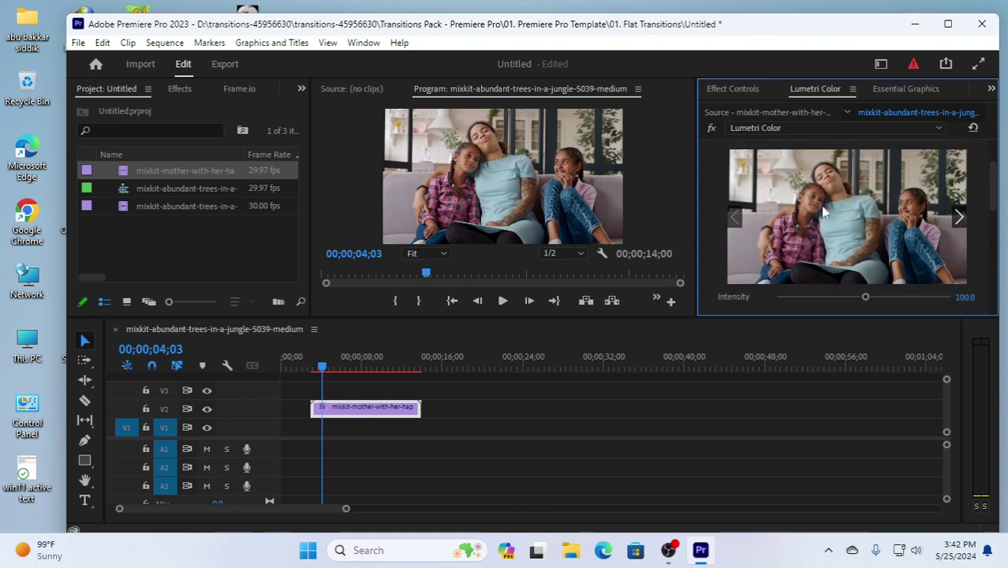
pyautogui.moveTo(865, 298)
pyautogui.mouseDown()
pyautogui.moveTo(802, 306)
pyautogui.moveTo(869, 302)
pyautogui.mouseUp()
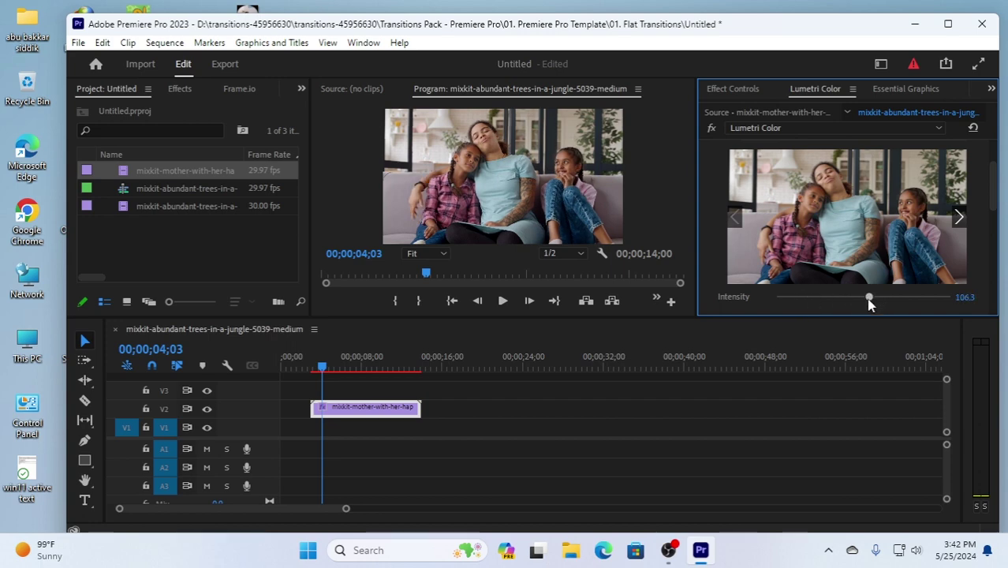
# - Set the Creative adjustments to Faded Film 35.4, Sharpen 81.4, Vibrance -28.3 and Saturation 135.0
pyautogui.scroll(-4, 822, 273)
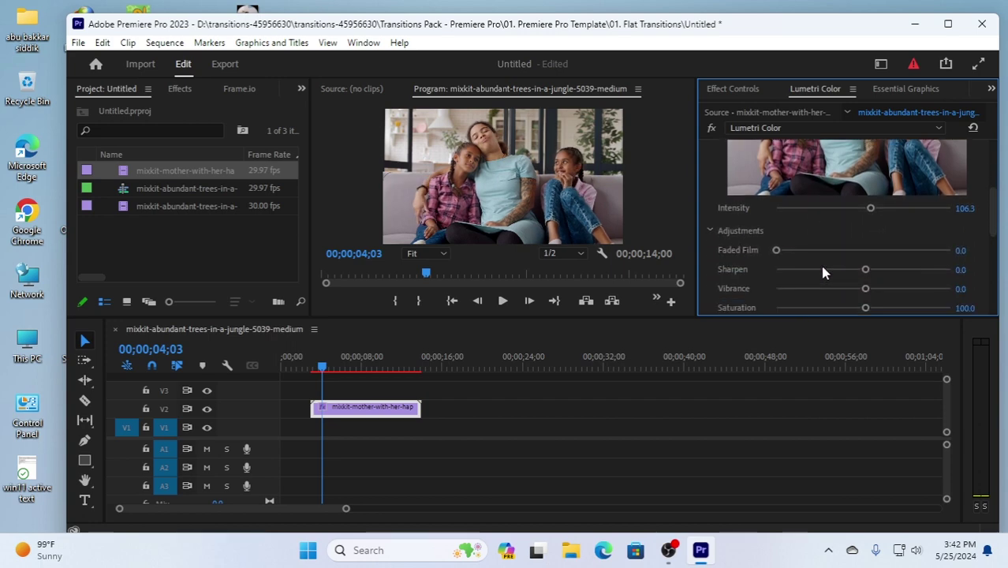
pyautogui.scroll(1, 771, 222)
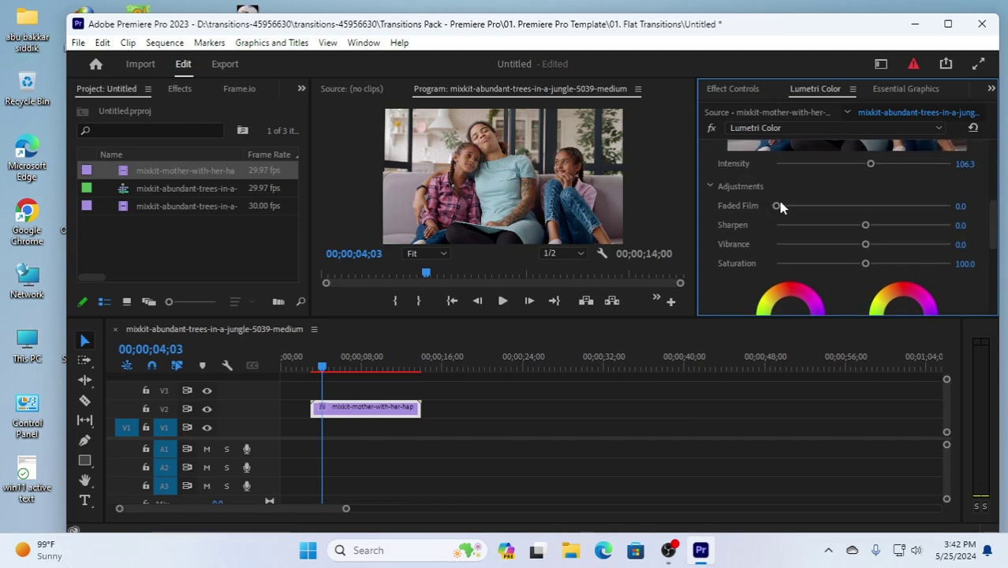
pyautogui.moveTo(865, 225); pyautogui.dragTo(834, 229)
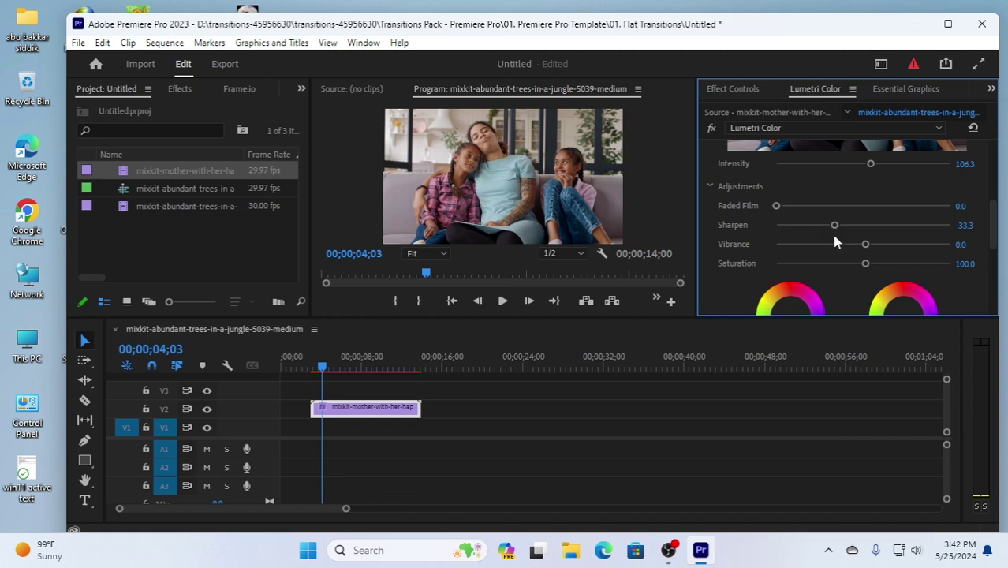
pyautogui.moveTo(832, 228); pyautogui.dragTo(935, 226)
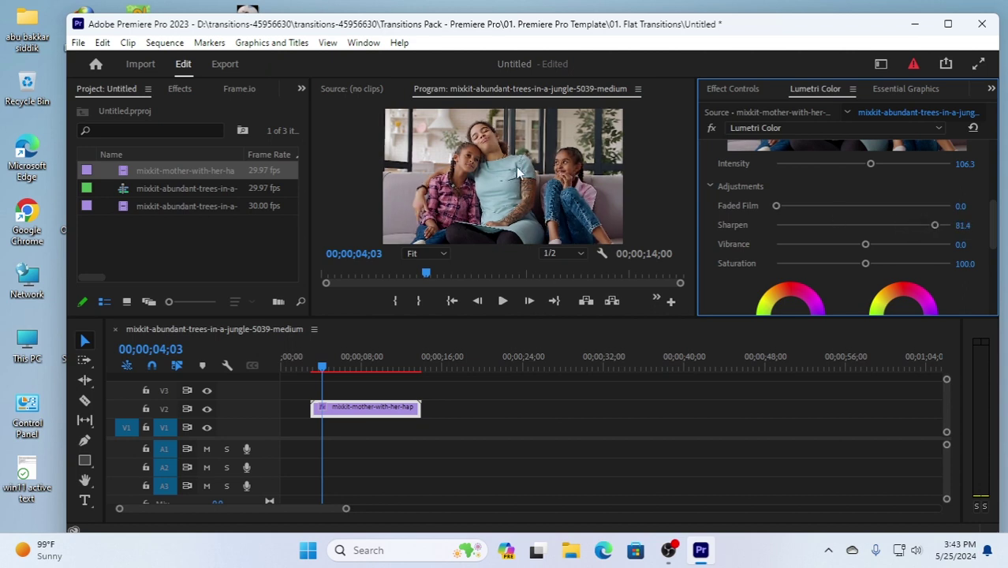
pyautogui.moveTo(776, 206); pyautogui.dragTo(838, 206)
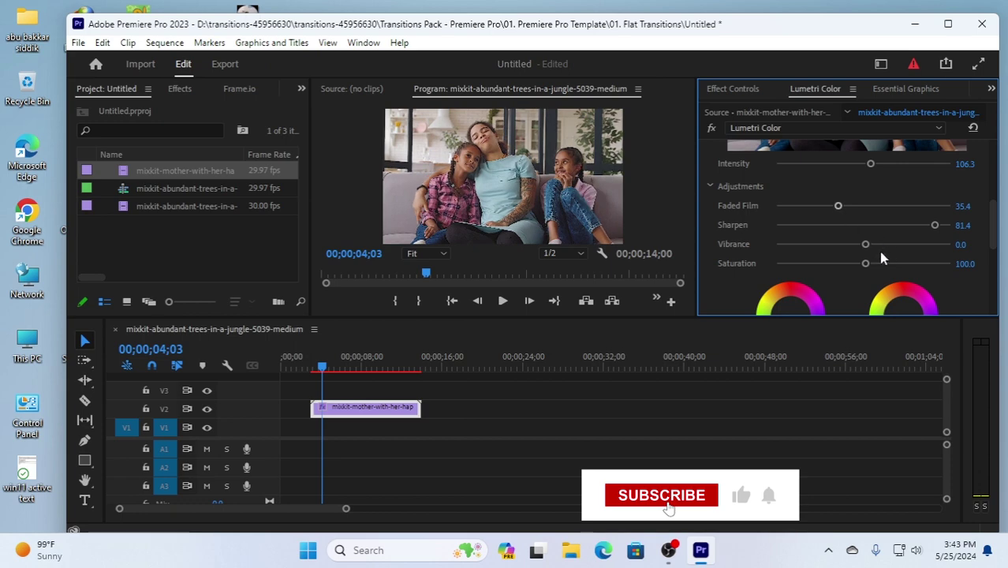
pyautogui.moveTo(865, 246); pyautogui.dragTo(894, 265)
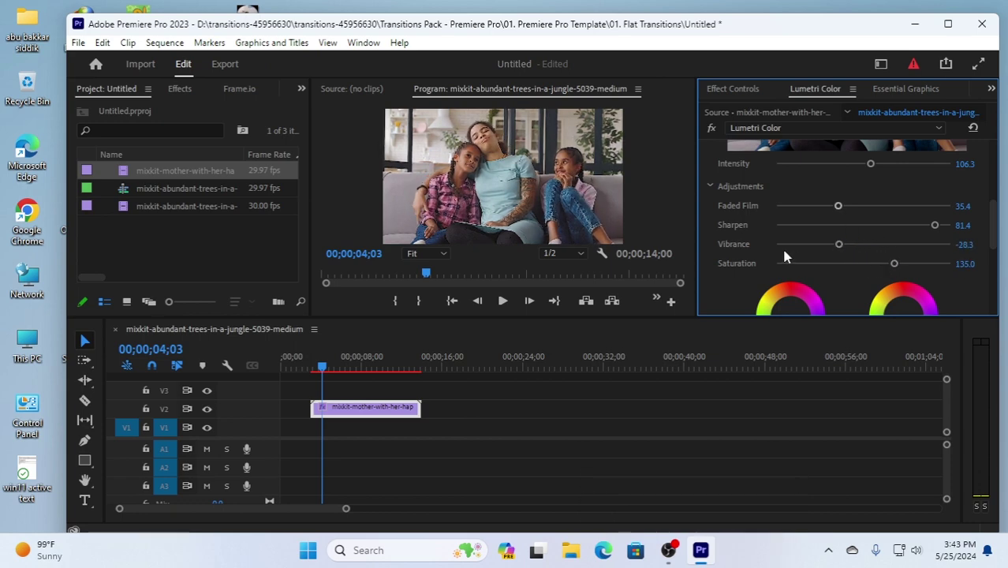
pyautogui.scroll(-1, 757, 205)
pyautogui.click(709, 171)
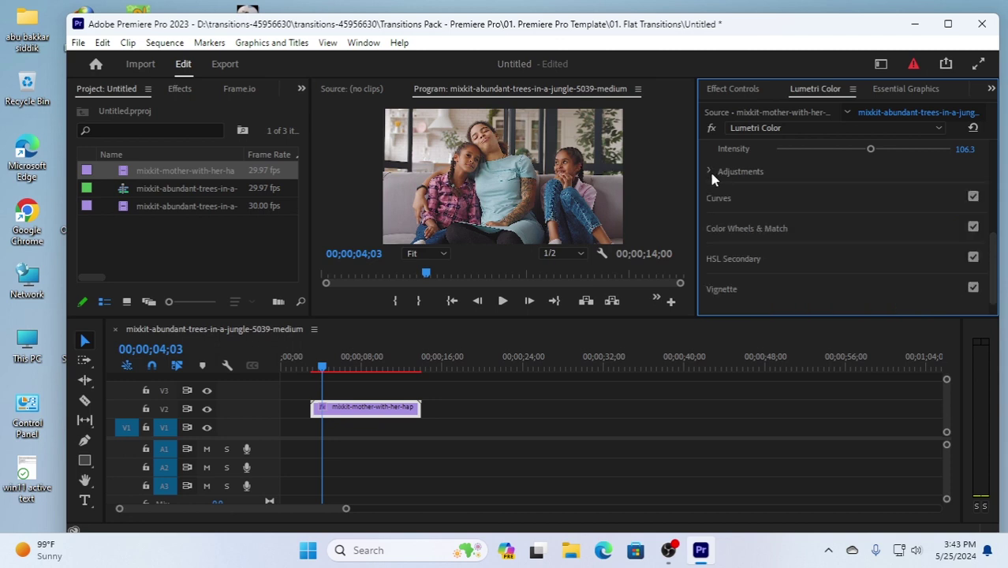
pyautogui.scroll(1, 715, 177)
pyautogui.scroll(5, 718, 183)
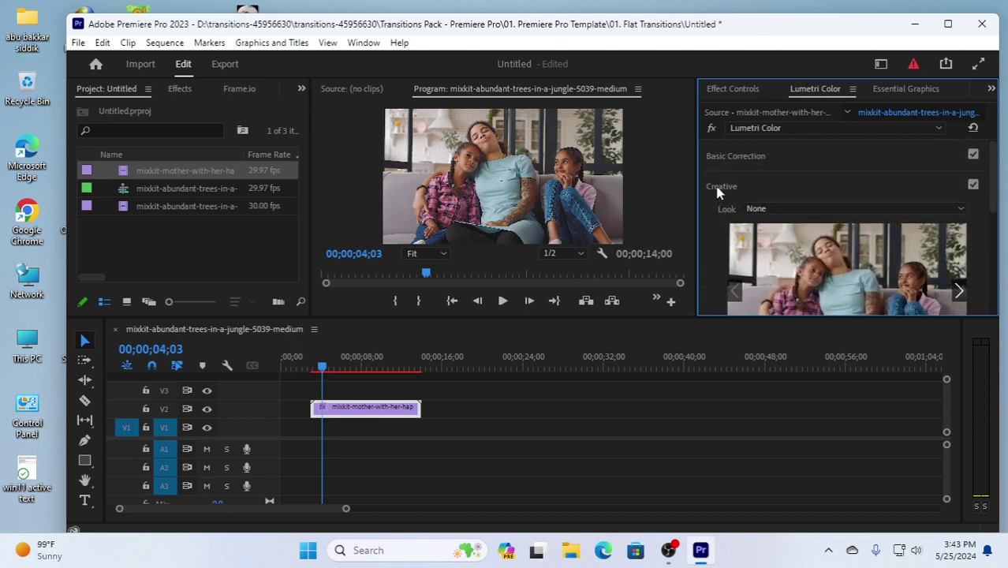
pyautogui.click(718, 188)
pyautogui.click(719, 186)
pyautogui.scroll(-5, 741, 236)
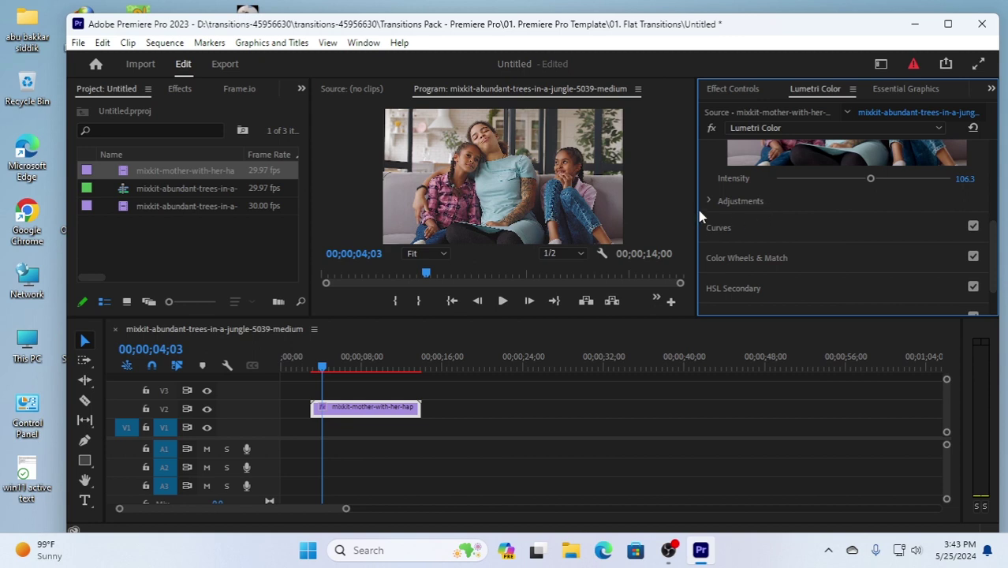
pyautogui.click(709, 198)
# - Shift the Shadow Tint slightly toward purple and the Highlight Tint slightly toward yellow, and set Tint Balance to about 51.1
pyautogui.scroll(-3, 796, 236)
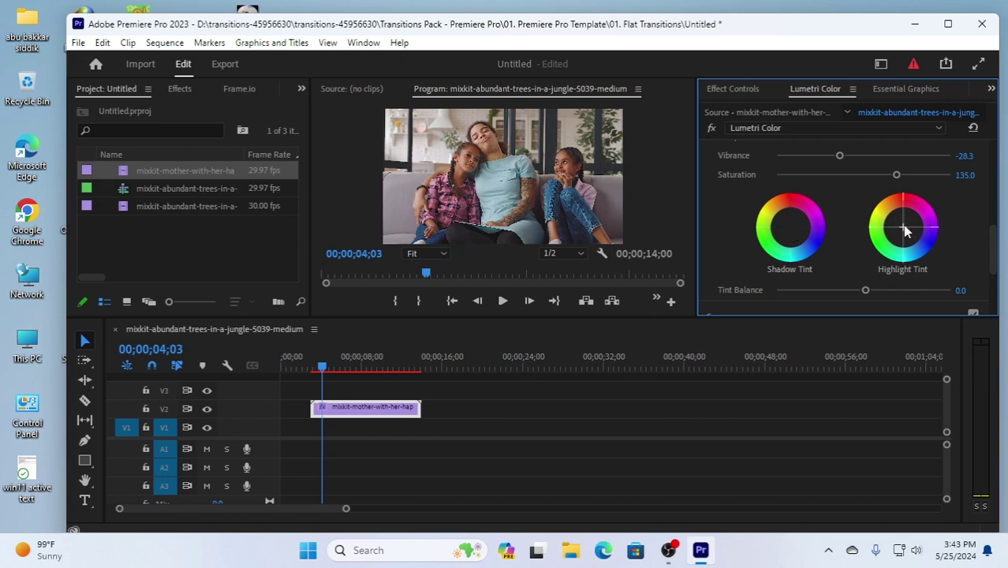
pyautogui.click(789, 229)
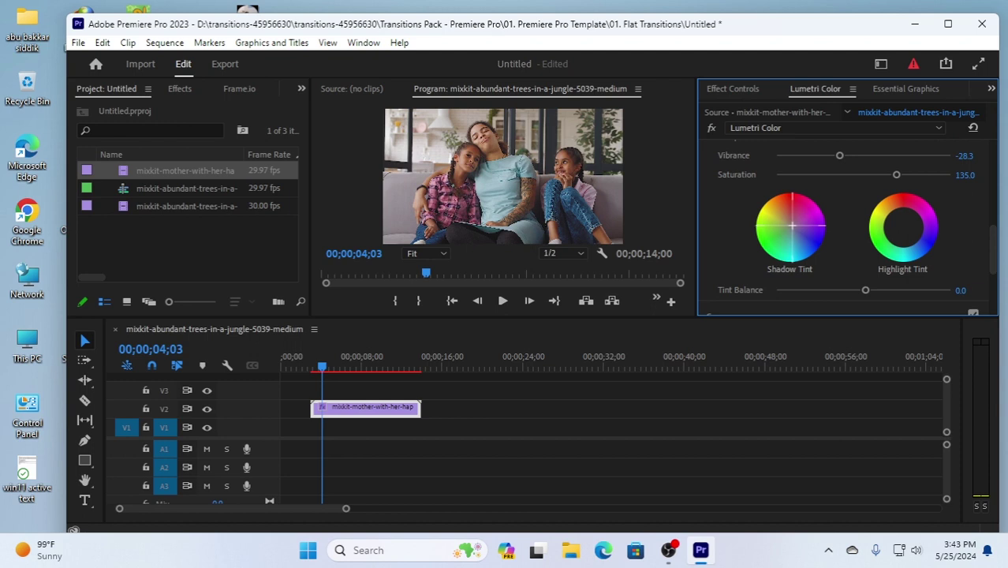
pyautogui.moveTo(793, 226); pyautogui.dragTo(802, 225)
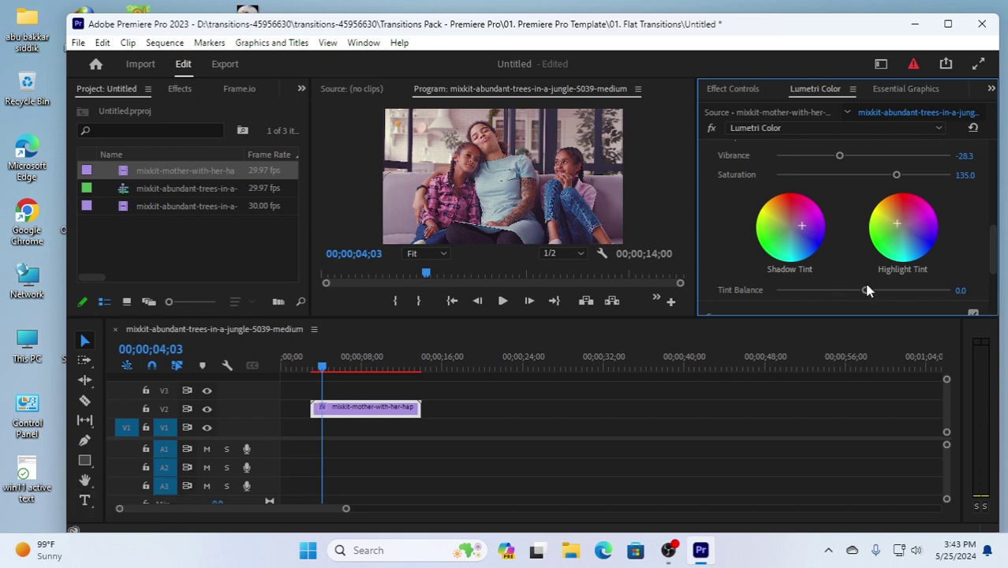
pyautogui.moveTo(866, 290); pyautogui.dragTo(909, 292)
pyautogui.scroll(-2, 793, 228)
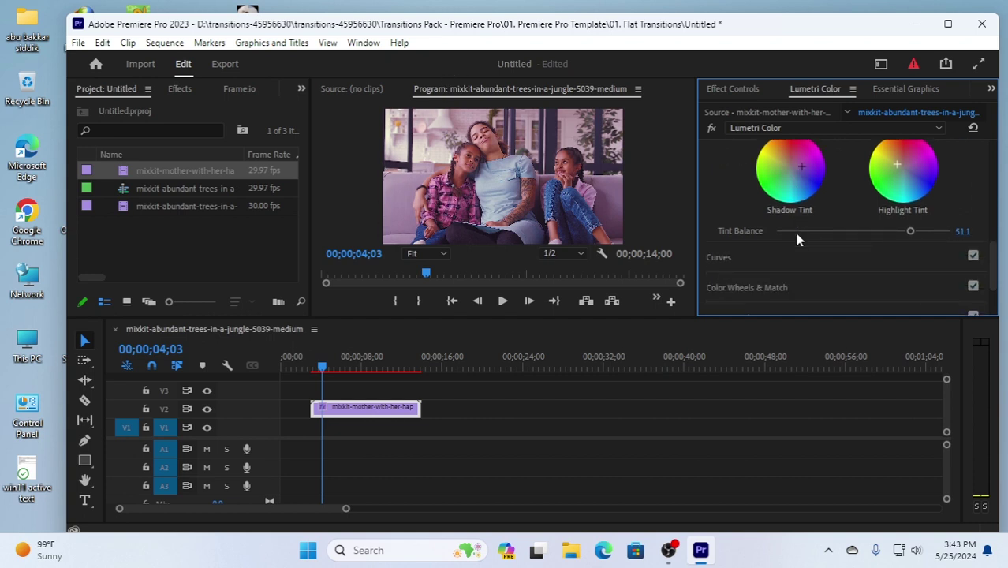
pyautogui.scroll(4, 791, 215)
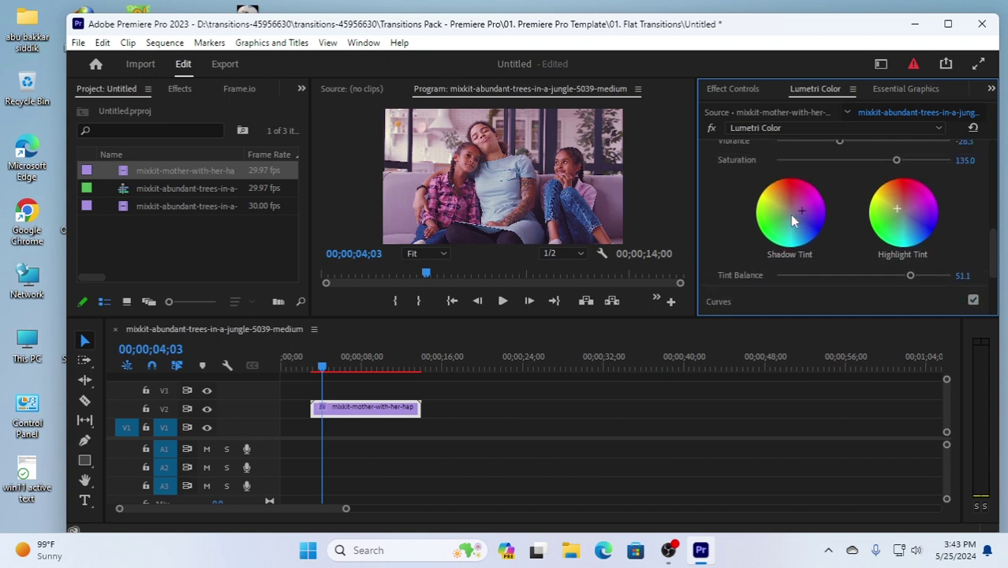
pyautogui.scroll(2, 769, 207)
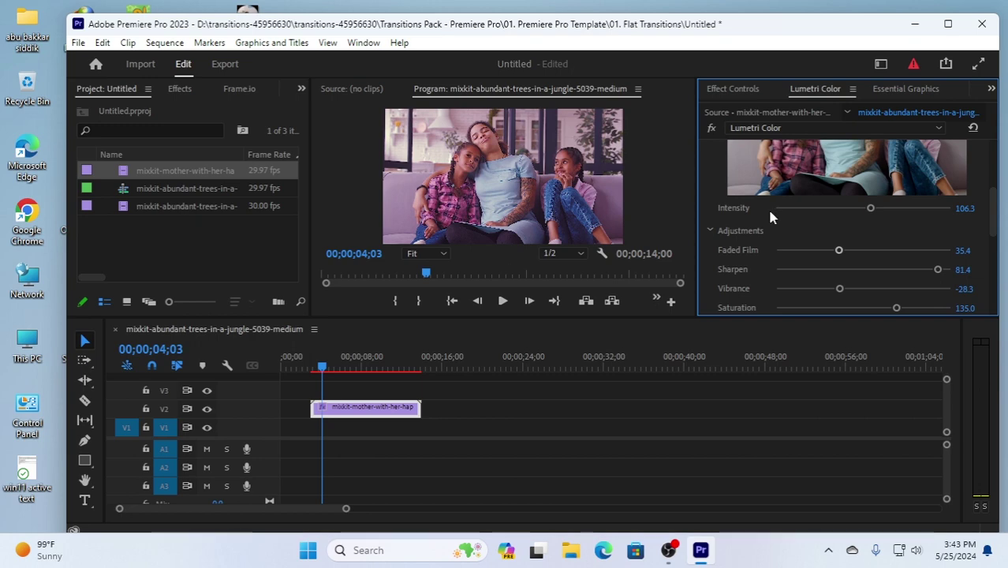
# - Collapse the Creative adjustments group and the whole Creative section
pyautogui.click(710, 230)
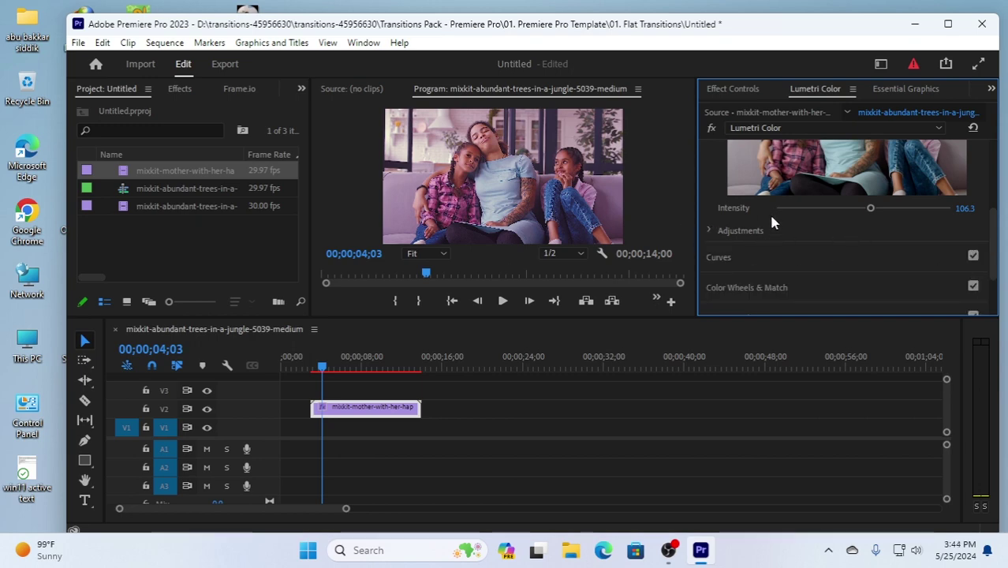
pyautogui.scroll(5, 710, 173)
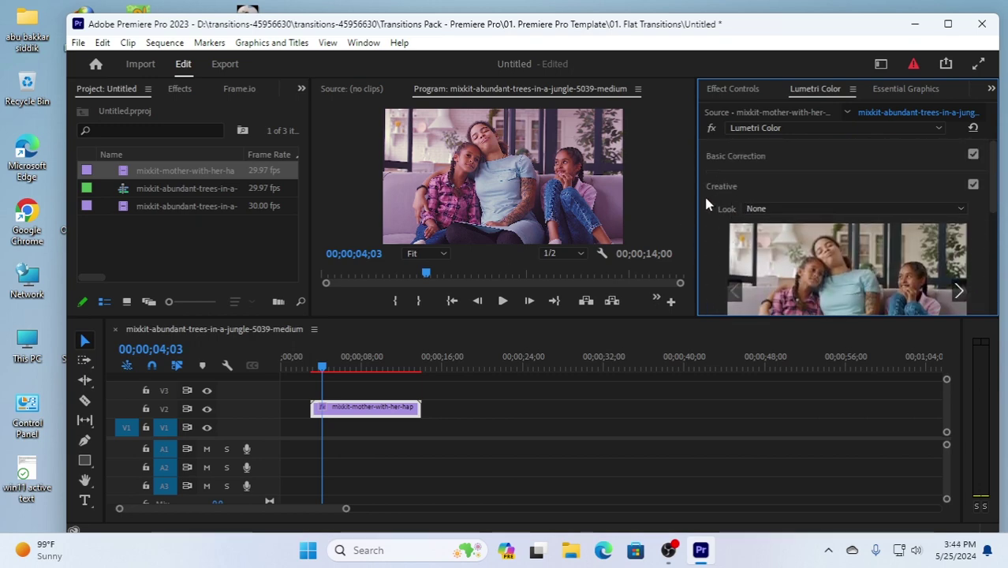
pyautogui.click(709, 190)
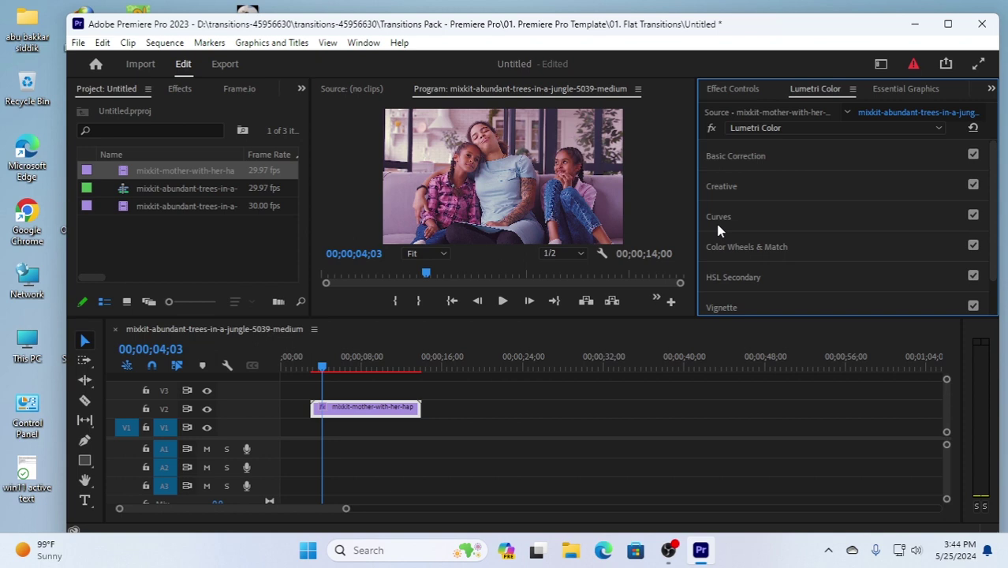
# - Expand the Curves section and its RGB Curves group to show the curve graph
pyautogui.click(714, 219)
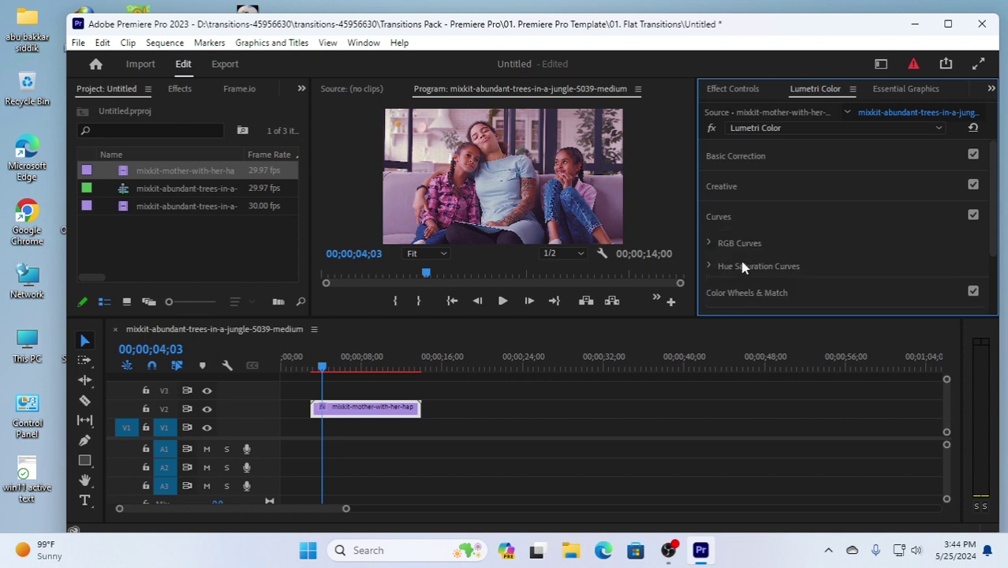
pyautogui.scroll(-1, 746, 276)
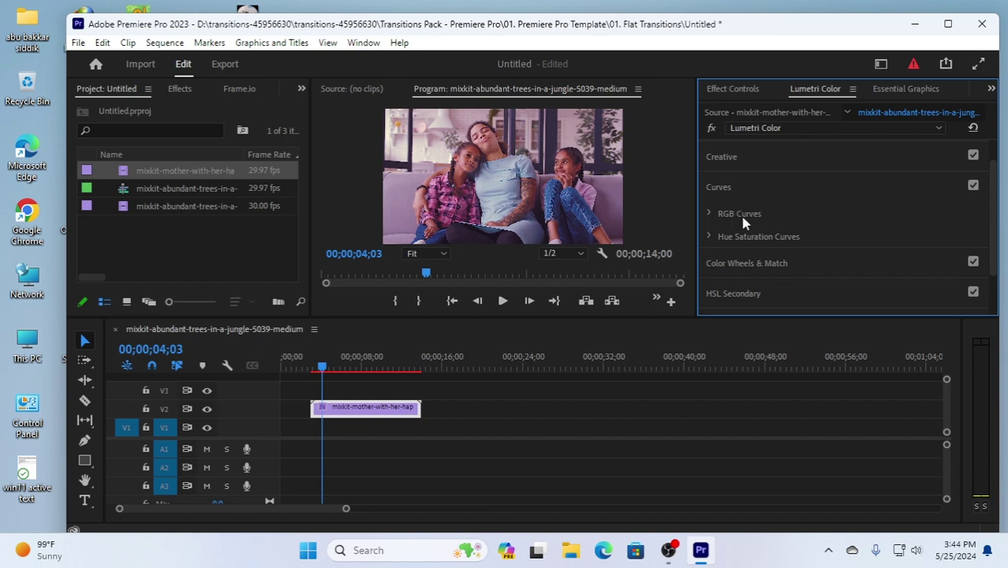
pyautogui.click(709, 213)
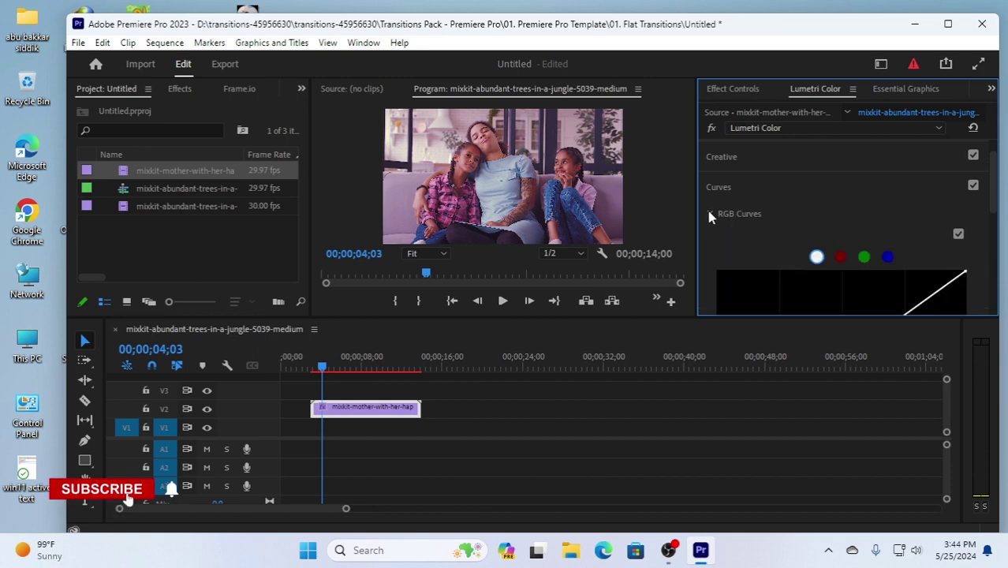
pyautogui.scroll(-3, 817, 264)
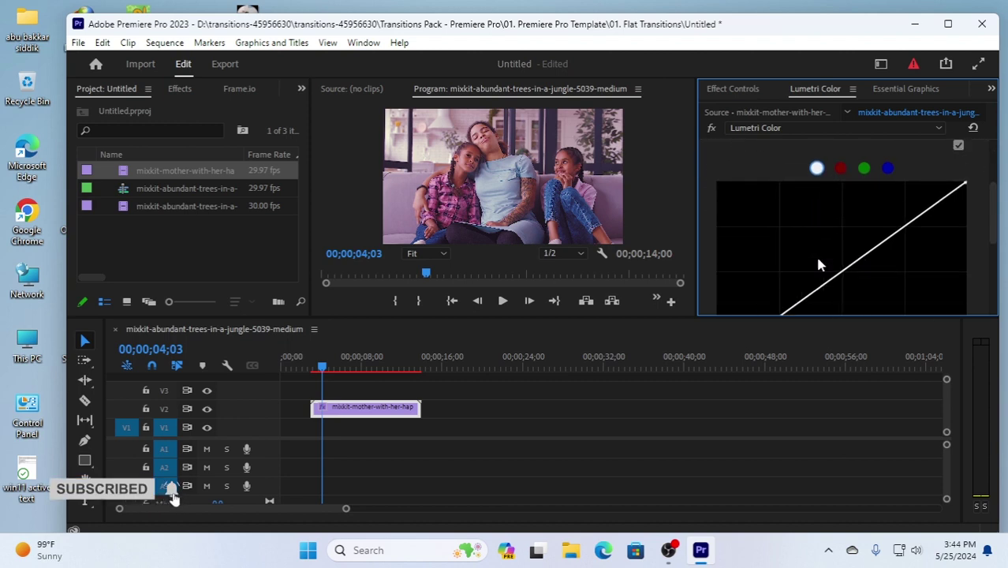
pyautogui.scroll(-1, 817, 260)
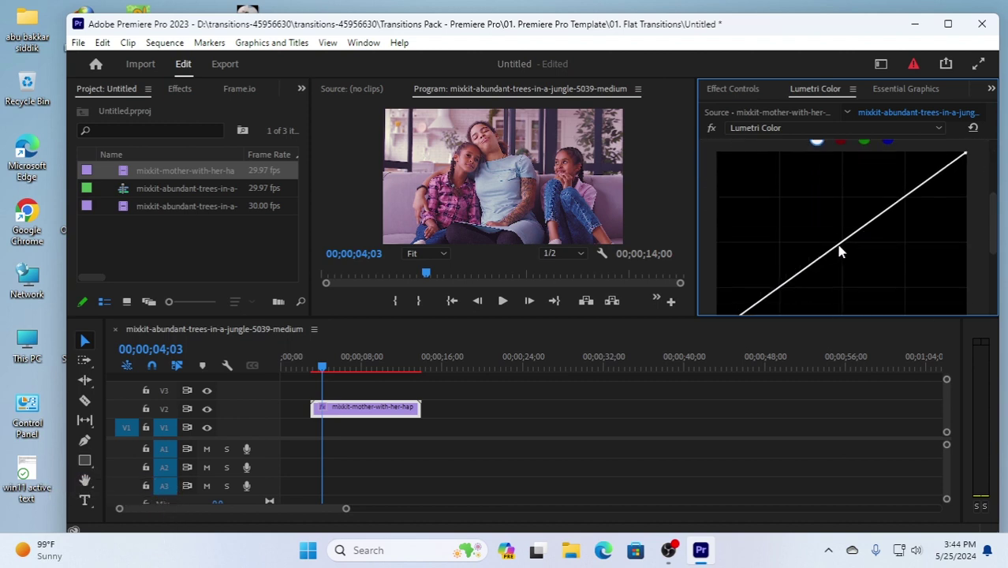
# - View the red, green and blue channel curves one after another
pyautogui.scroll(1, 819, 157)
pyautogui.click(841, 154)
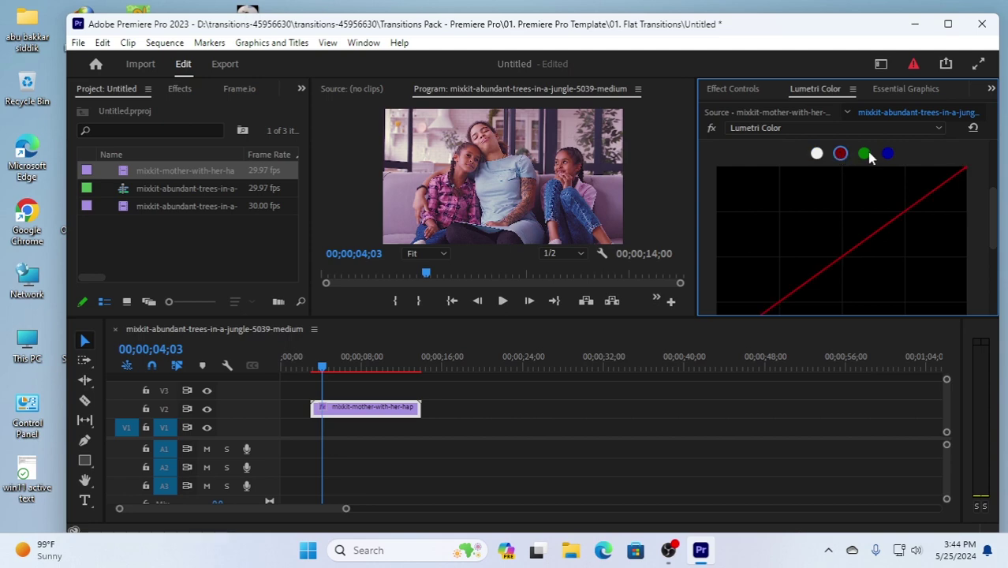
pyautogui.click(865, 155)
pyautogui.click(888, 156)
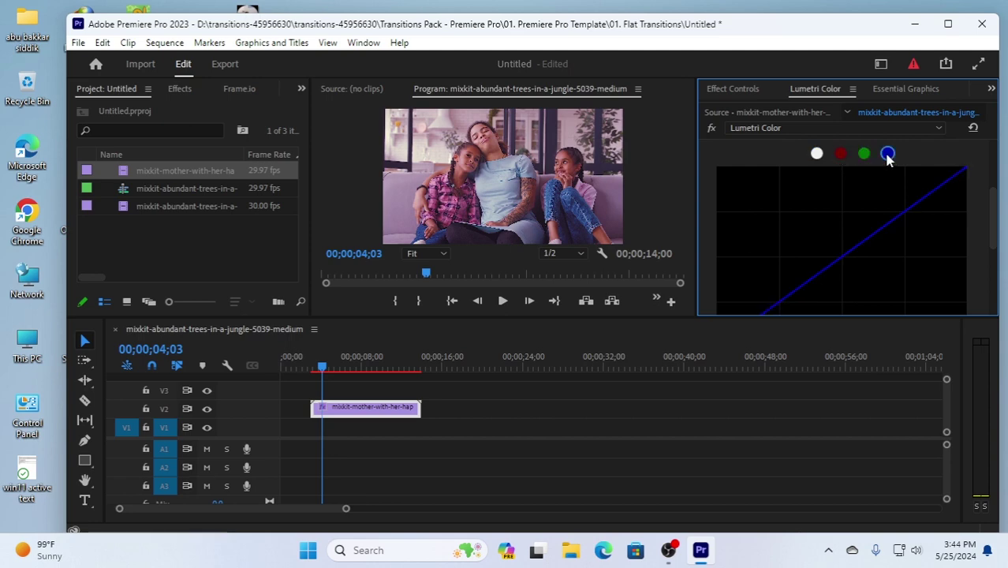
# - Add a midpoint to the white RGB curve, raise it to brighten the clip, and bring it back just below the diagonal
pyautogui.click(817, 154)
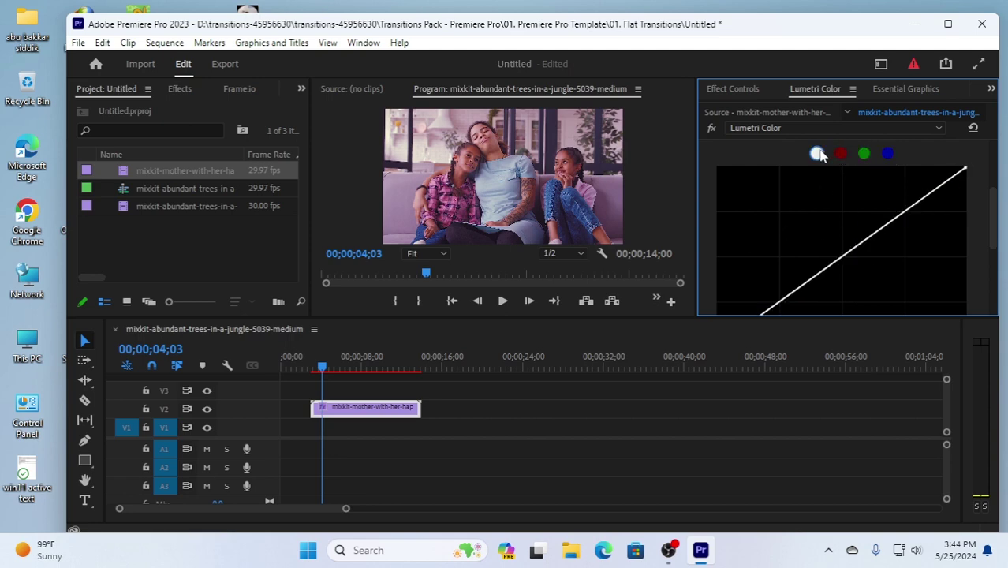
pyautogui.moveTo(850, 251); pyautogui.dragTo(823, 230)
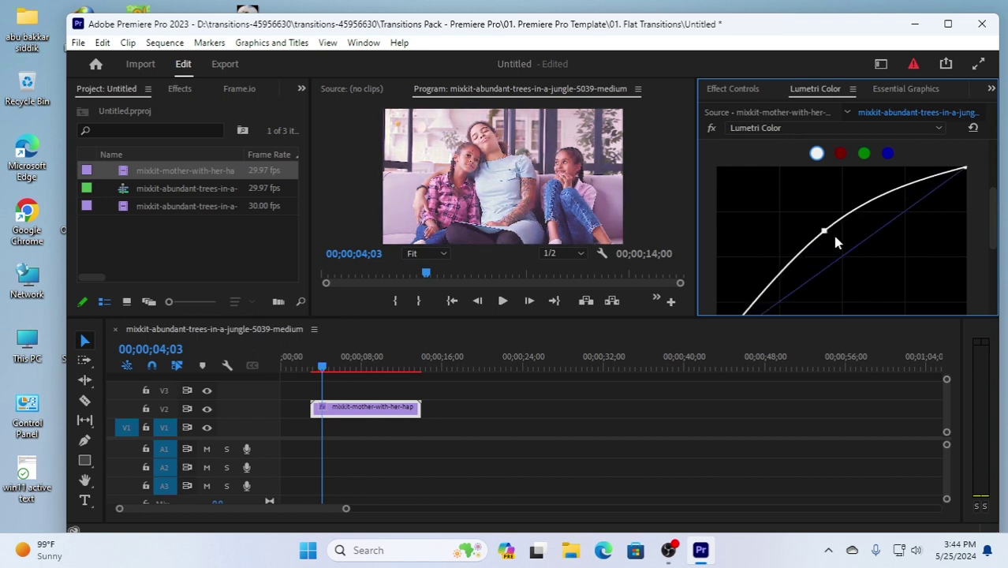
pyautogui.moveTo(825, 233); pyautogui.dragTo(842, 260)
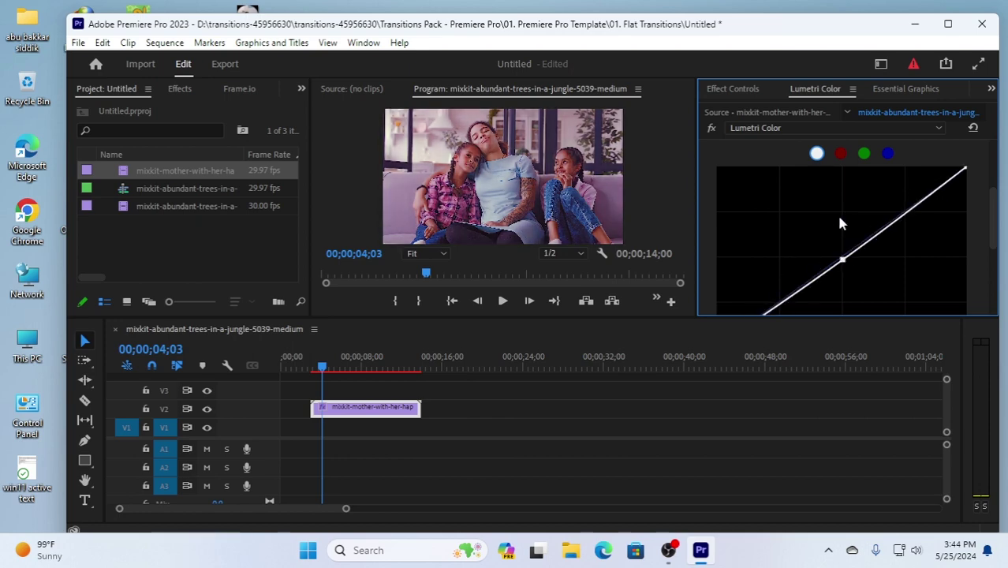
# - Add a midpoint to the red and green curves, bend each away from the diagonal, and return both points close to it
pyautogui.click(841, 154)
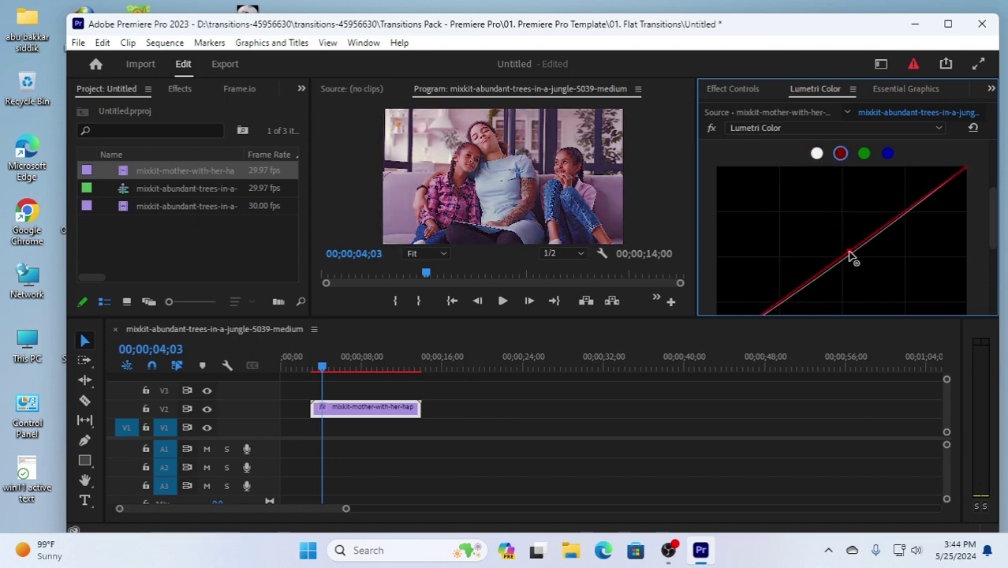
pyautogui.moveTo(850, 255); pyautogui.dragTo(865, 275)
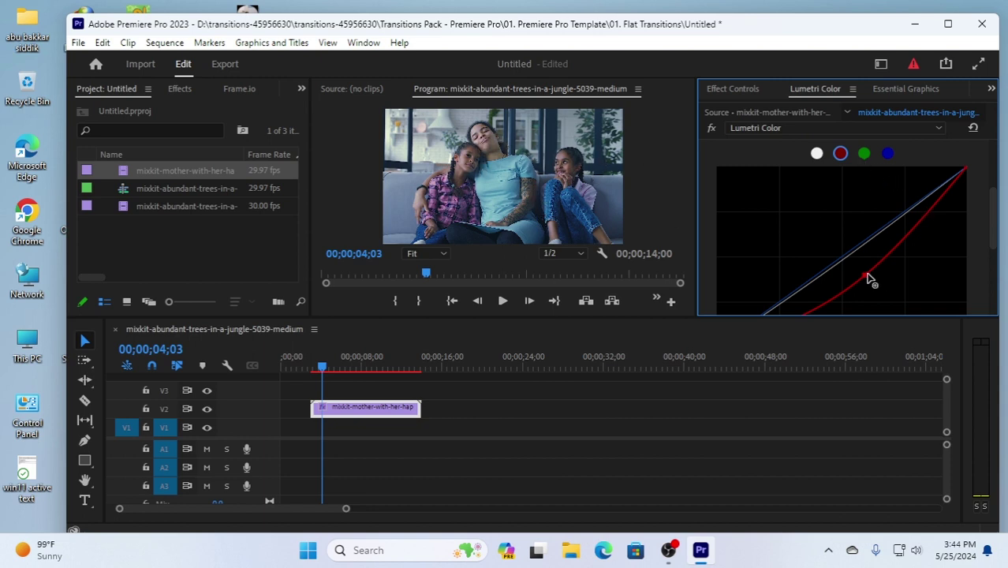
pyautogui.moveTo(866, 276); pyautogui.dragTo(840, 239)
pyautogui.click(864, 153)
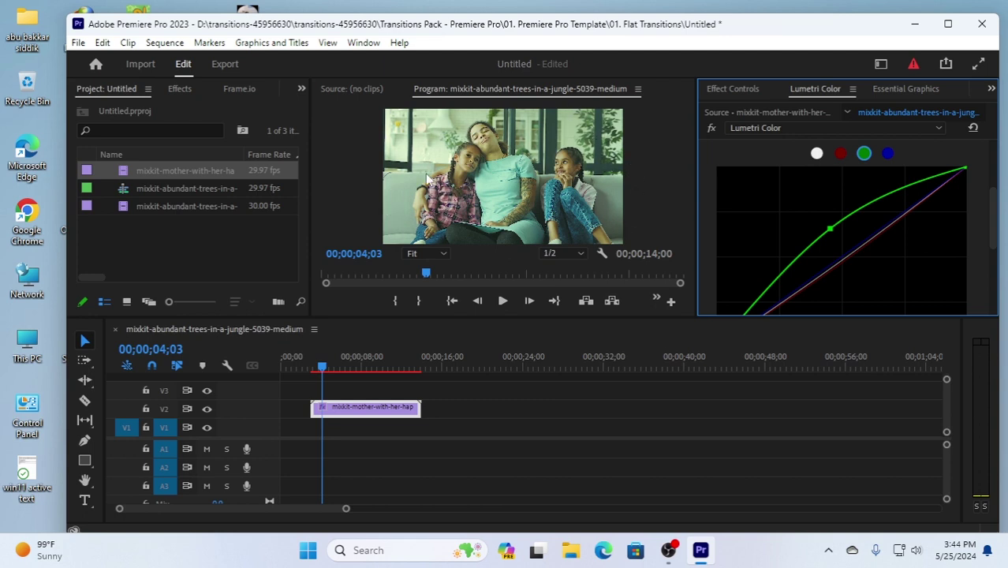
pyautogui.moveTo(830, 229); pyautogui.dragTo(845, 258)
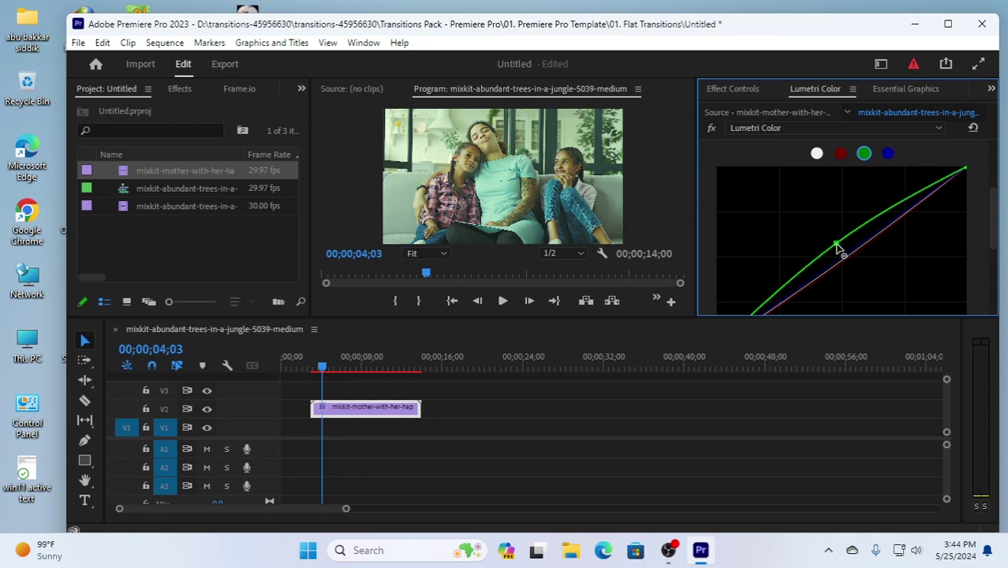
# - Add a midpoint to the blue curve, bend it above and below the diagonal, and return it close to the diagonal
pyautogui.click(888, 154)
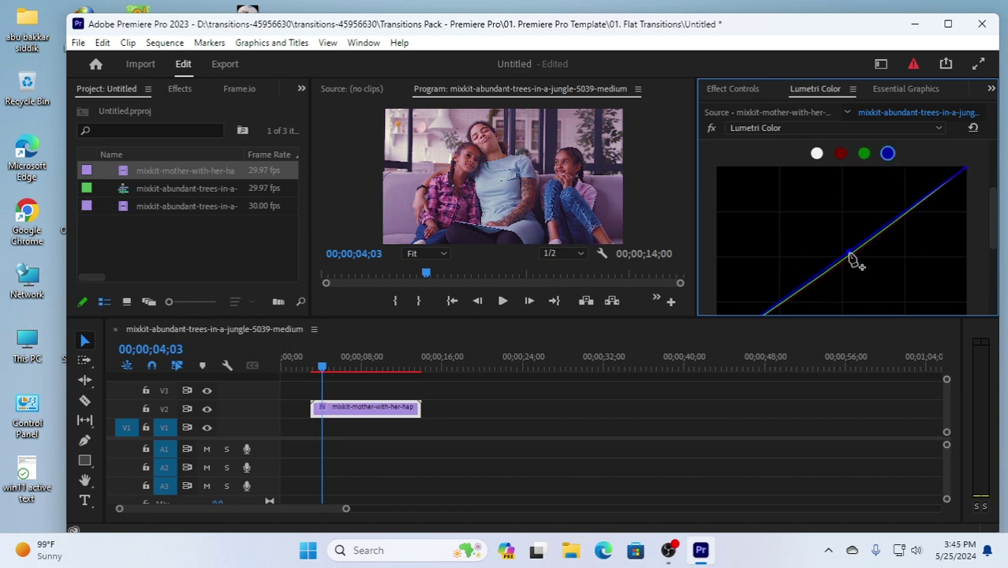
pyautogui.moveTo(850, 254); pyautogui.dragTo(834, 233)
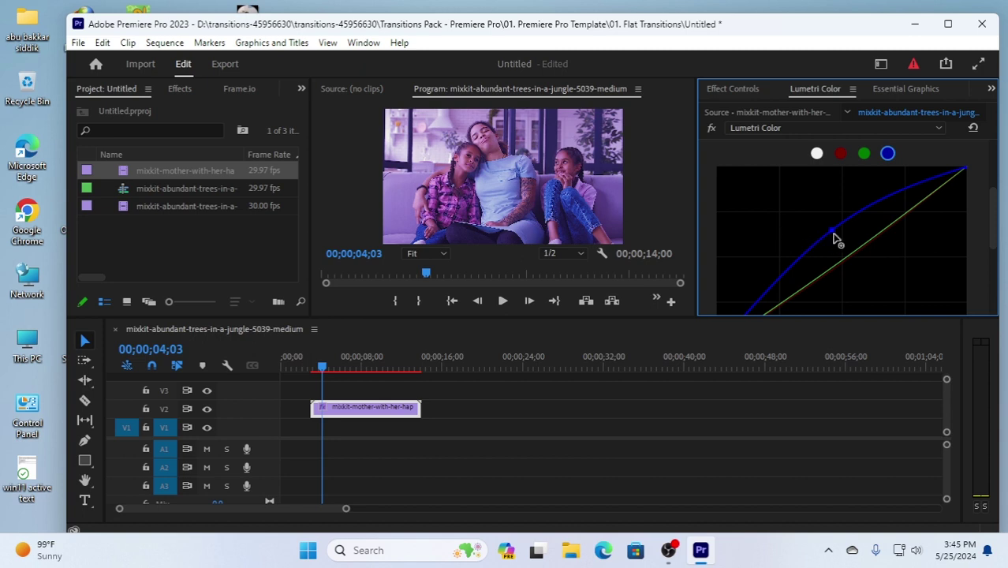
pyautogui.moveTo(833, 233); pyautogui.dragTo(872, 281)
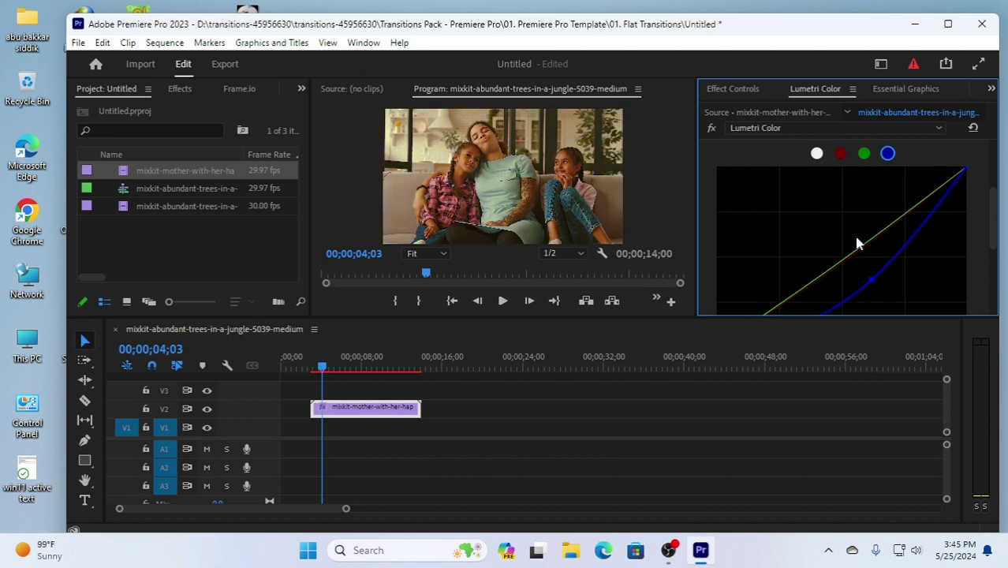
pyautogui.moveTo(873, 279); pyautogui.dragTo(858, 267)
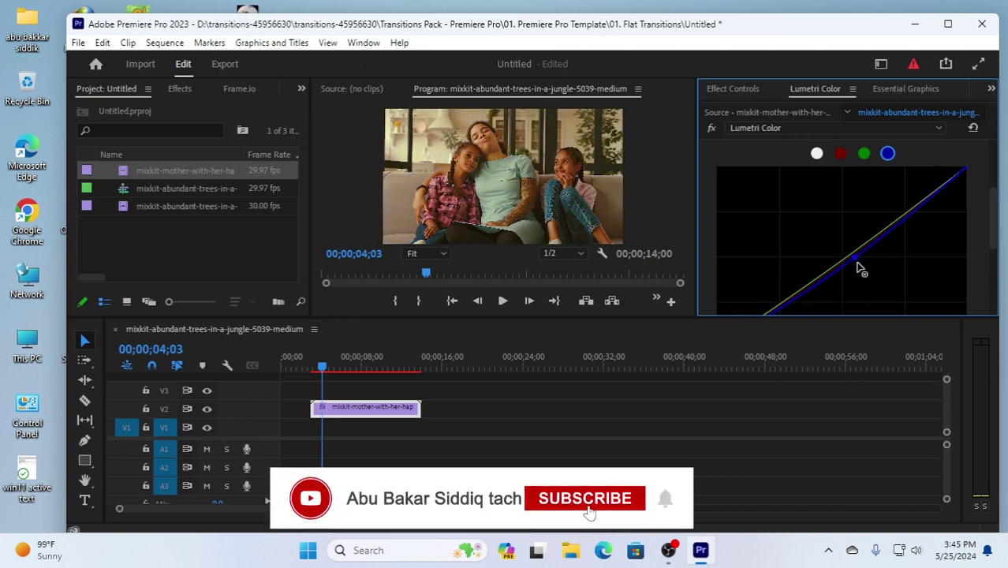
# - Collapse the RGB Curves group
pyautogui.scroll(2, 753, 162)
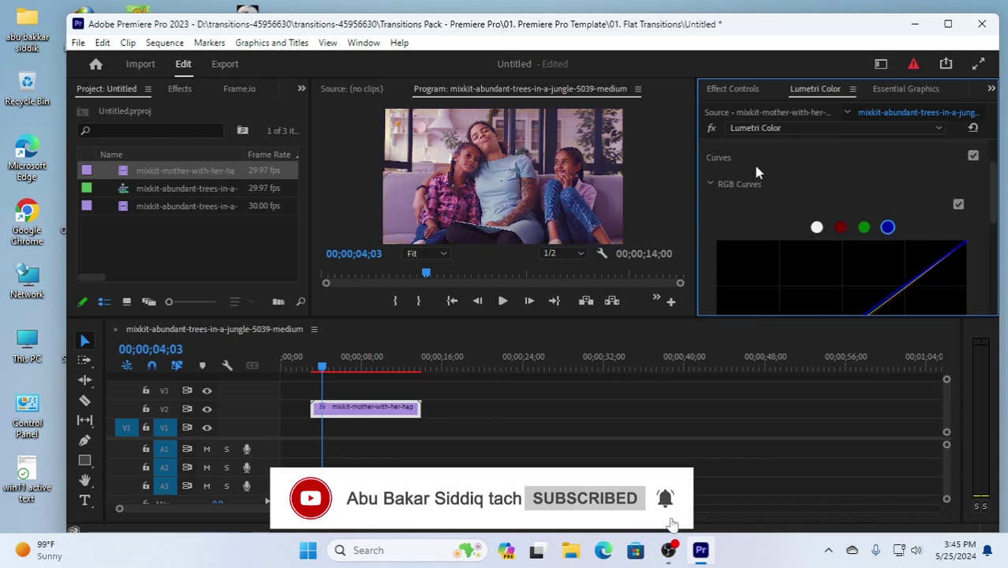
pyautogui.scroll(1, 754, 162)
pyautogui.scroll(-2, 769, 242)
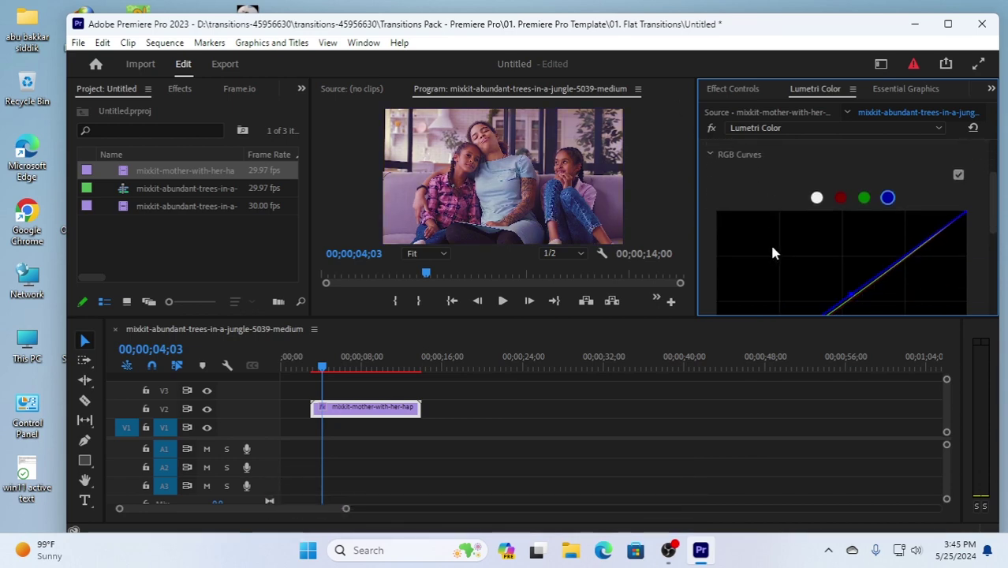
pyautogui.click(710, 153)
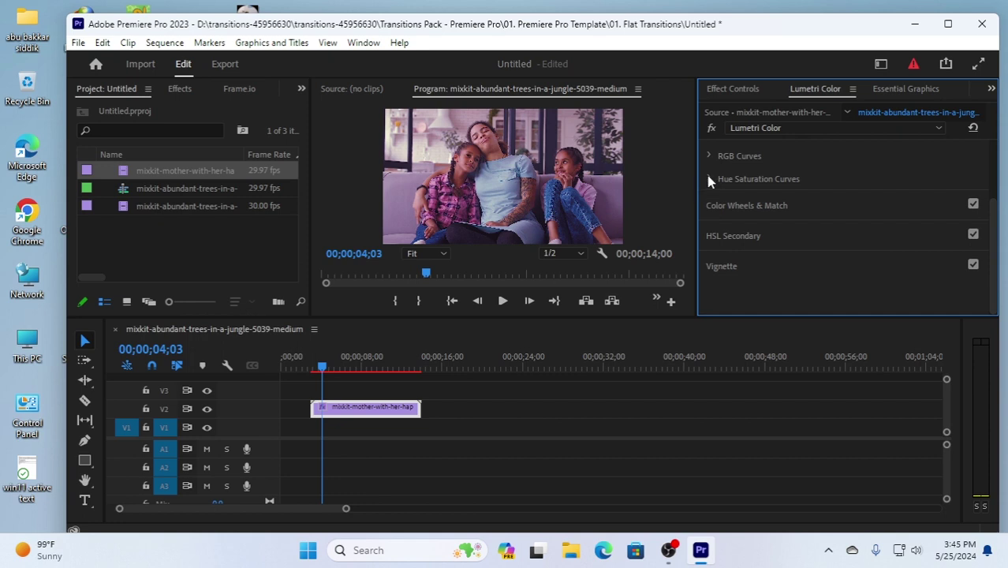
# - Examine the Hue Saturation Curves from Hue vs Sat to Luma vs Sat, toggling Hue vs Sat off and on, and collapse the group
pyautogui.click(709, 179)
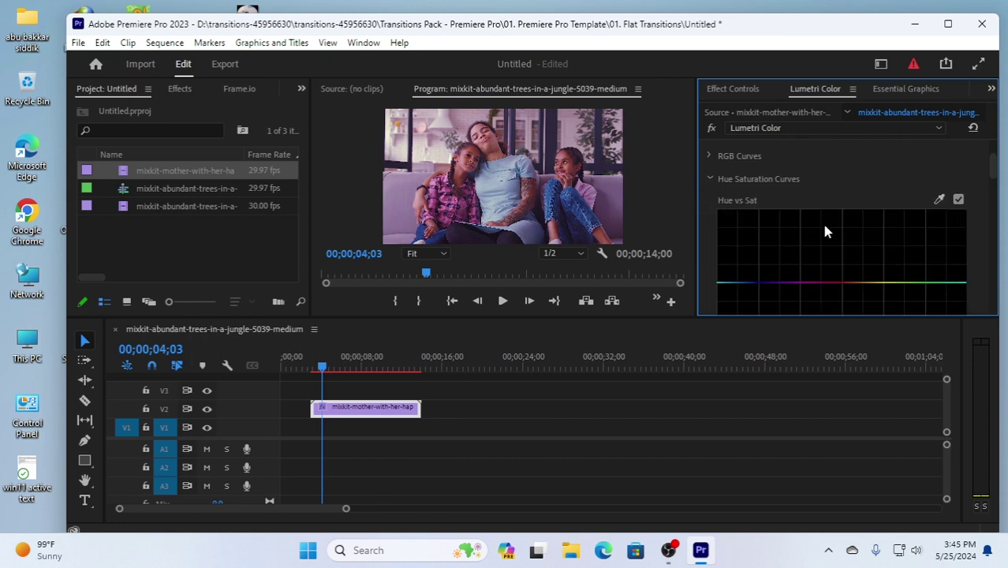
pyautogui.scroll(-3, 881, 269)
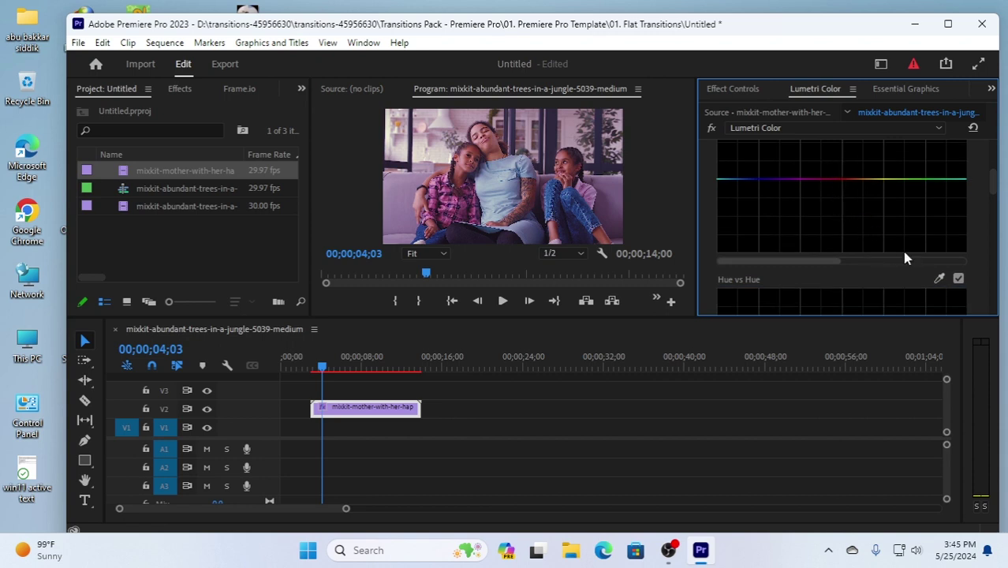
pyautogui.scroll(3, 934, 273)
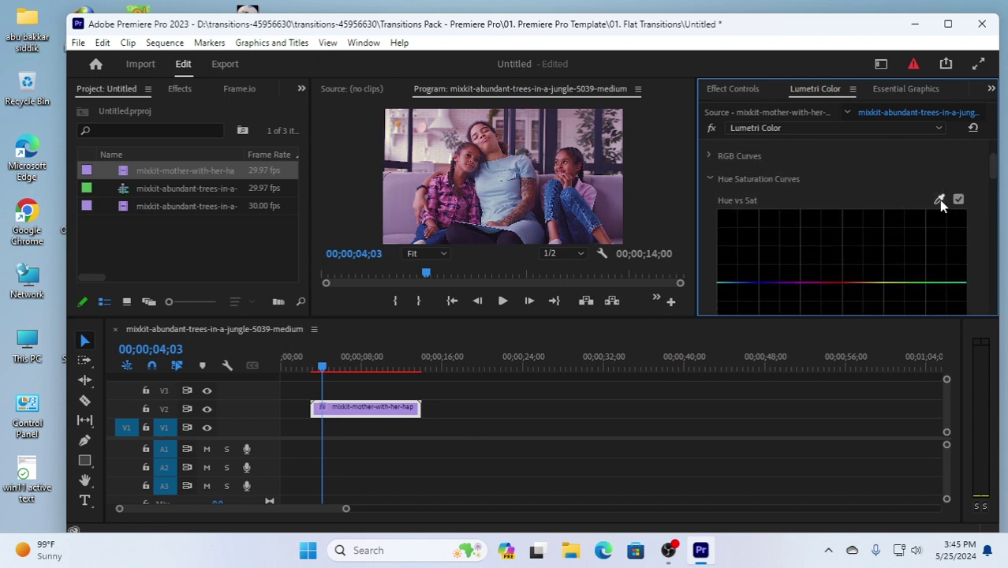
pyautogui.click(959, 200)
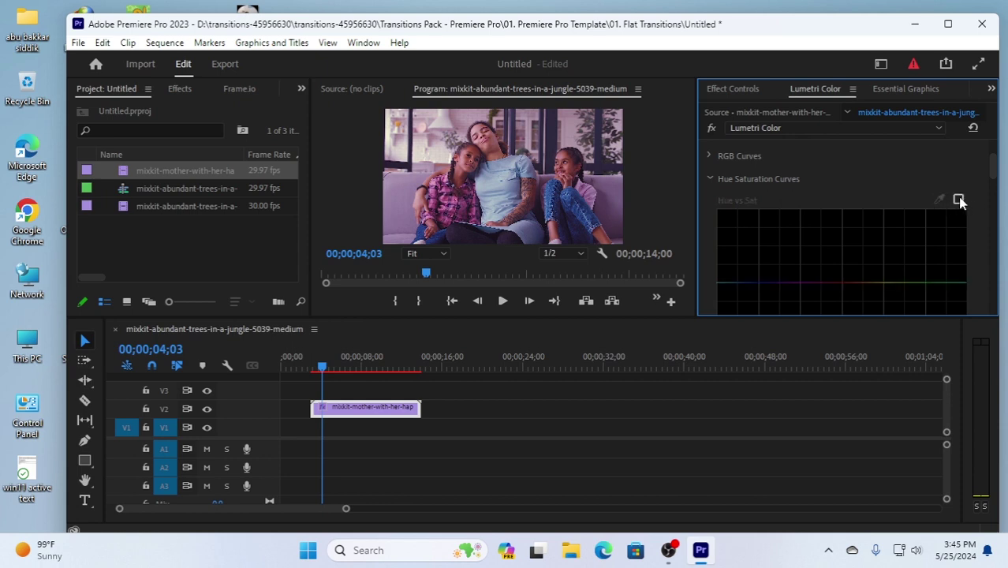
pyautogui.click(959, 200)
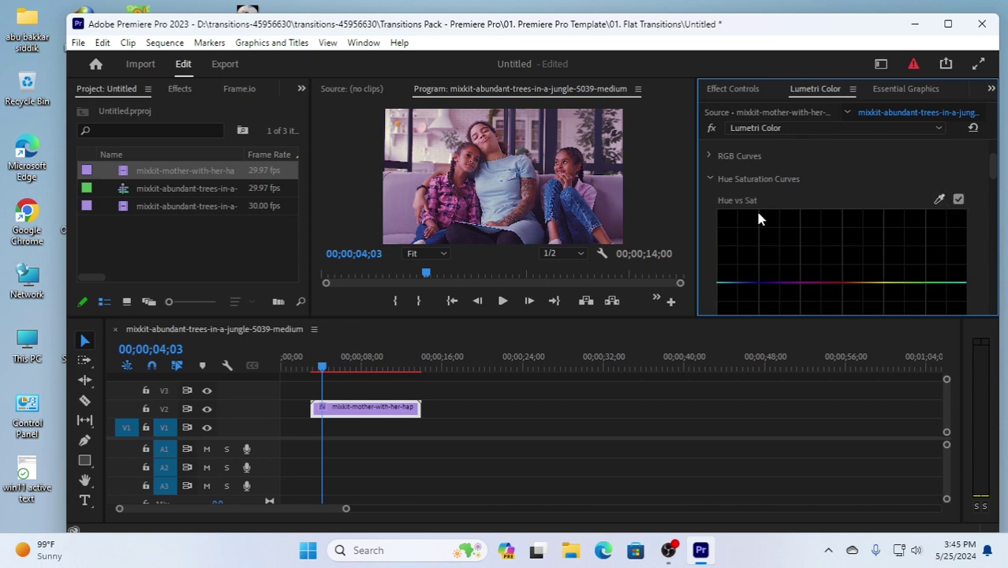
pyautogui.scroll(-3, 826, 259)
pyautogui.scroll(-5, 796, 225)
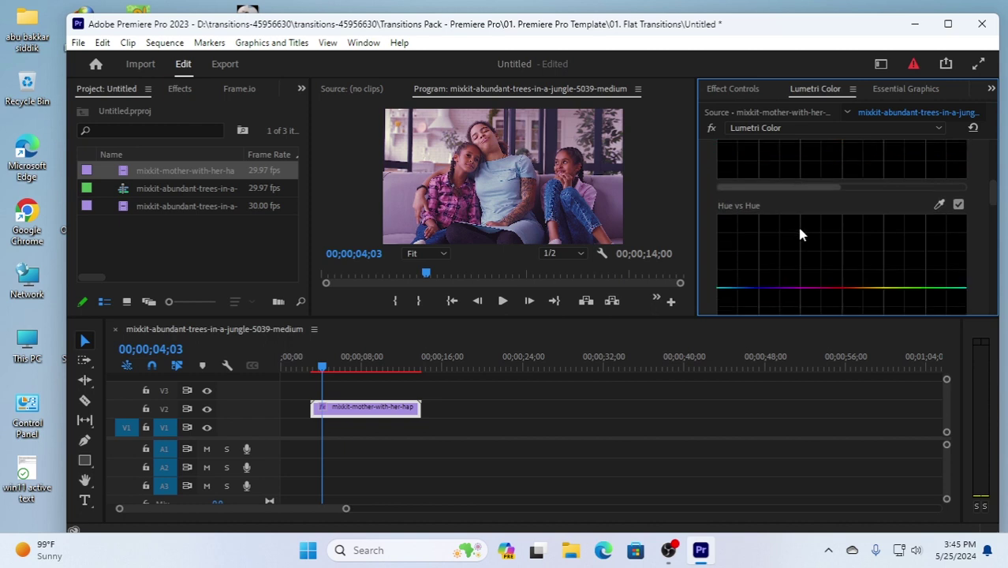
pyautogui.scroll(-5, 805, 239)
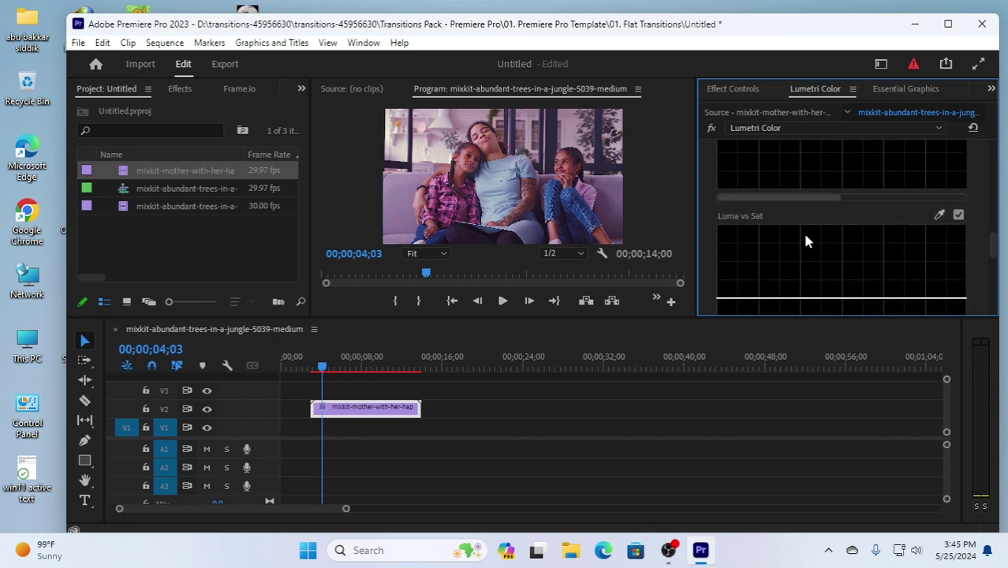
pyautogui.scroll(10, 811, 240)
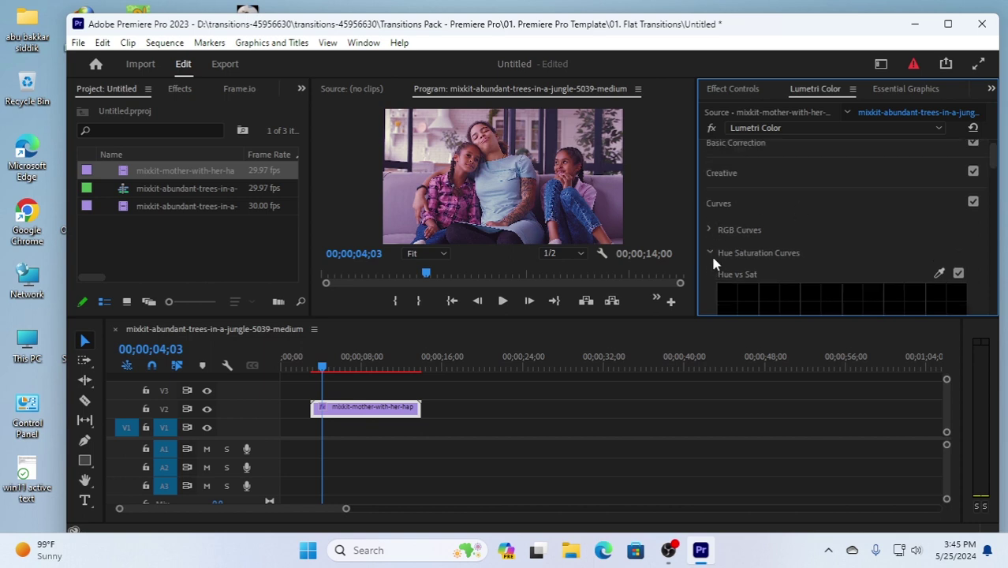
pyautogui.click(710, 254)
pyautogui.scroll(-1, 807, 271)
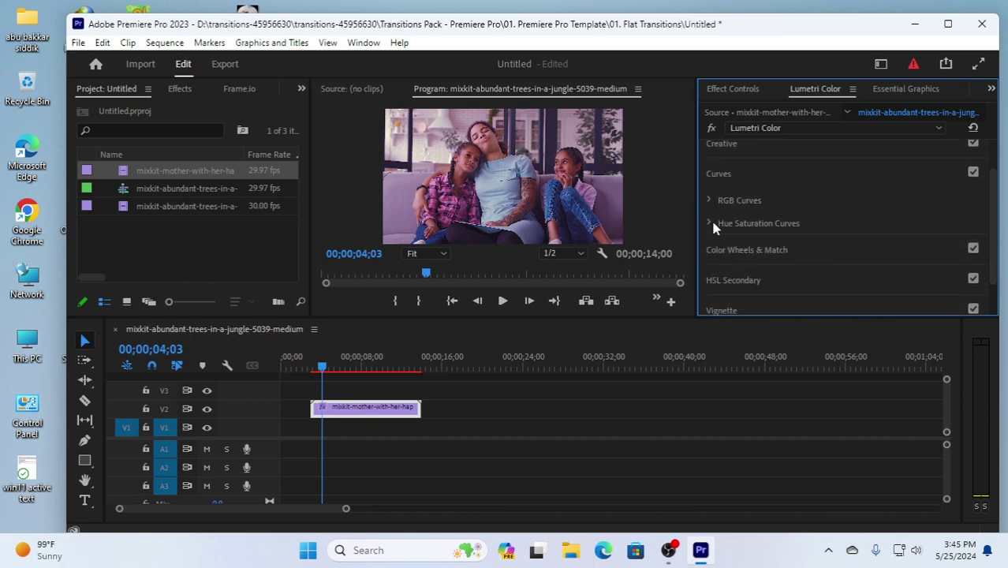
pyautogui.scroll(-1, 733, 259)
pyautogui.scroll(2, 739, 269)
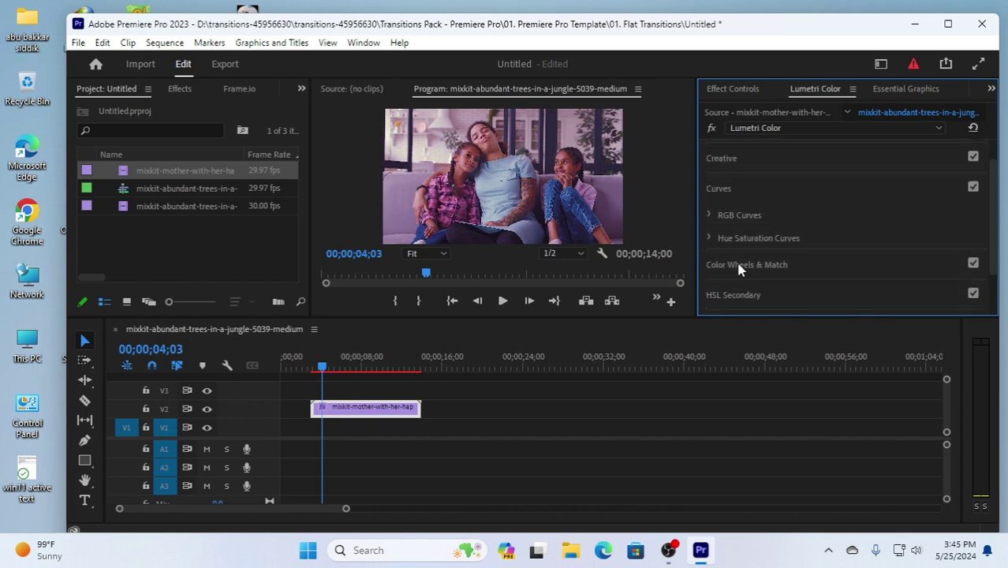
pyautogui.scroll(2, 739, 268)
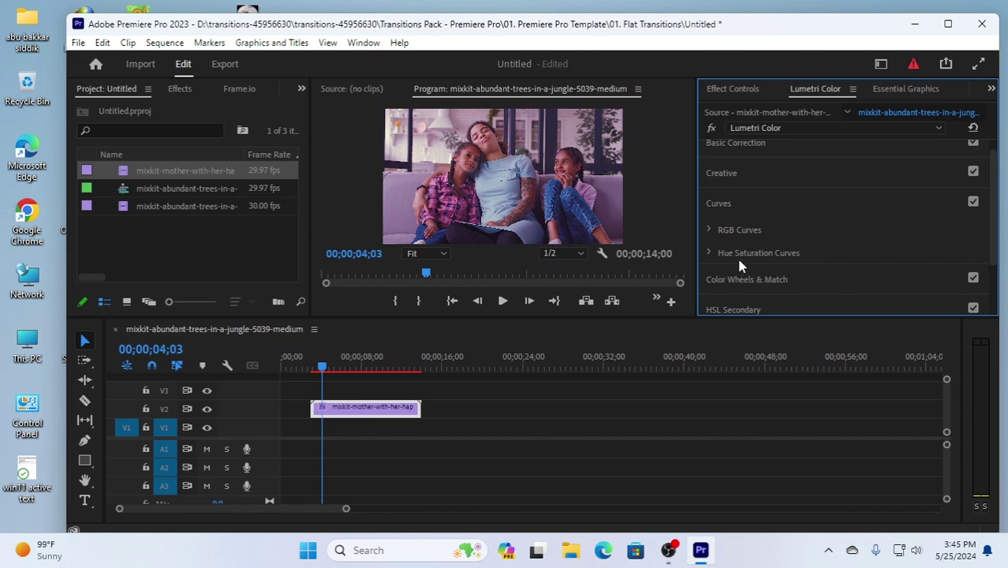
# - Collapse the Curves section and examine Color Wheels & Match, from Color Match to the Midtones, Shadows and Highlights wheels
pyautogui.scroll(-1, 727, 229)
pyautogui.click(722, 202)
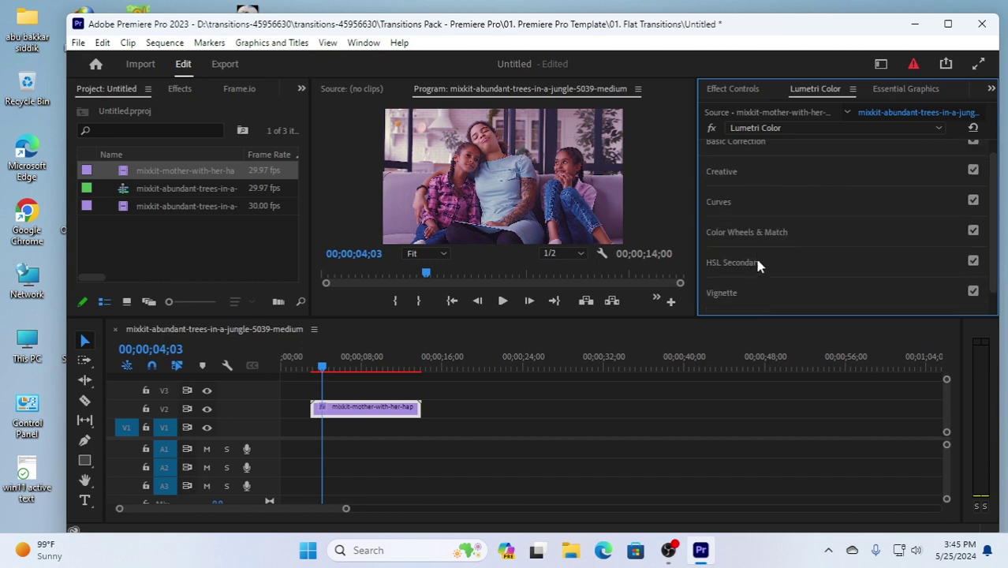
pyautogui.click(721, 237)
pyautogui.scroll(-5, 830, 276)
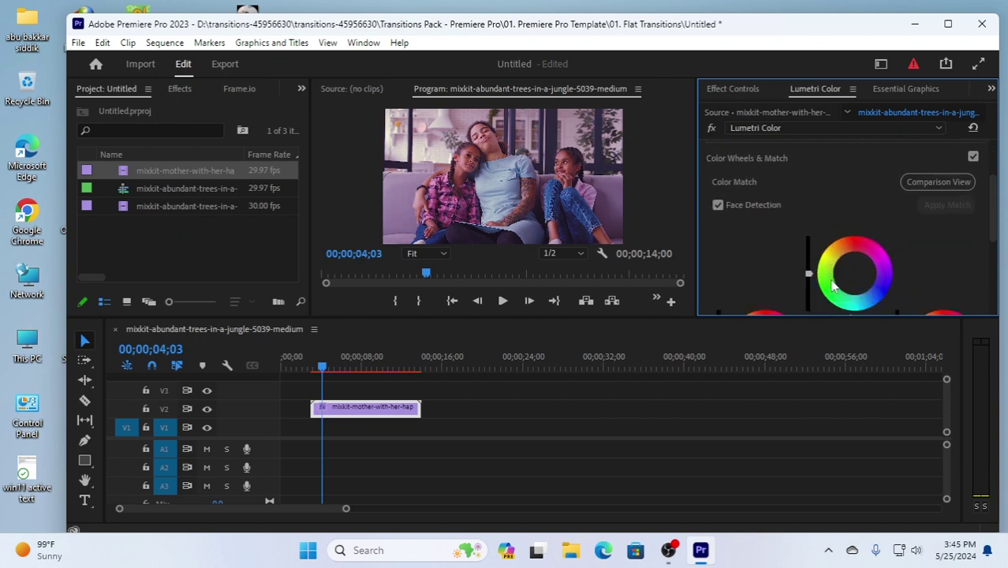
pyautogui.scroll(-6, 806, 216)
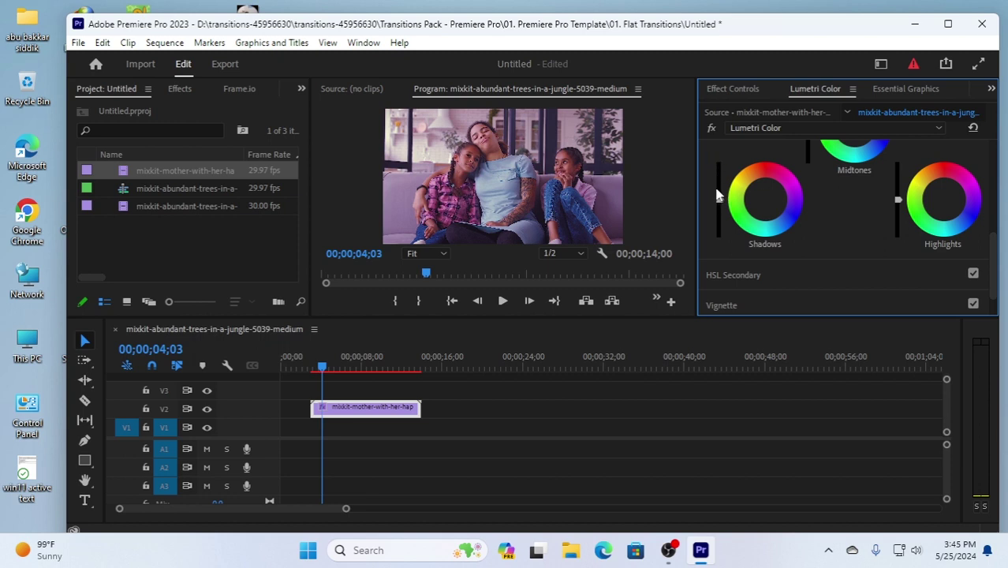
pyautogui.scroll(2, 778, 227)
pyautogui.scroll(-1, 781, 237)
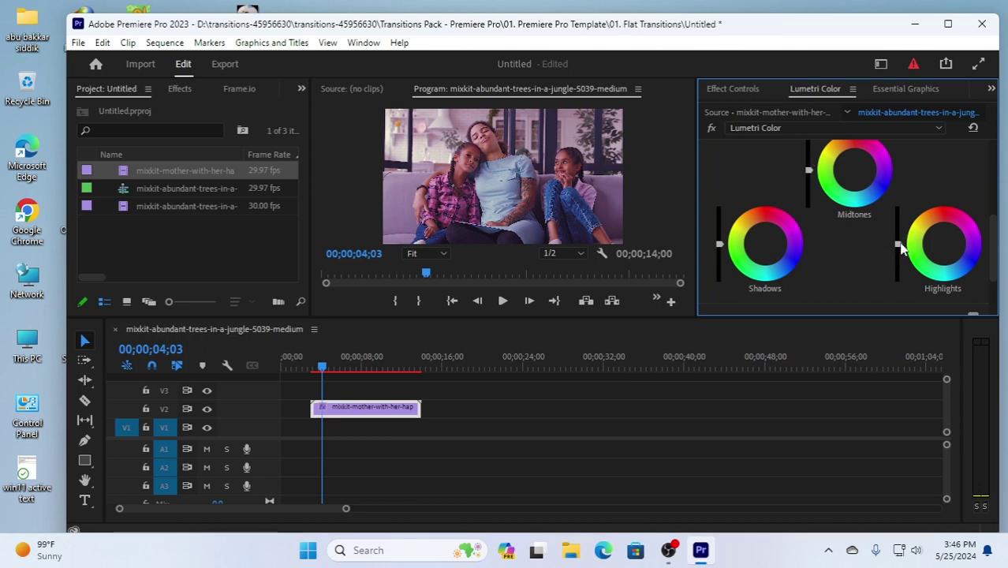
pyautogui.scroll(-3, 776, 261)
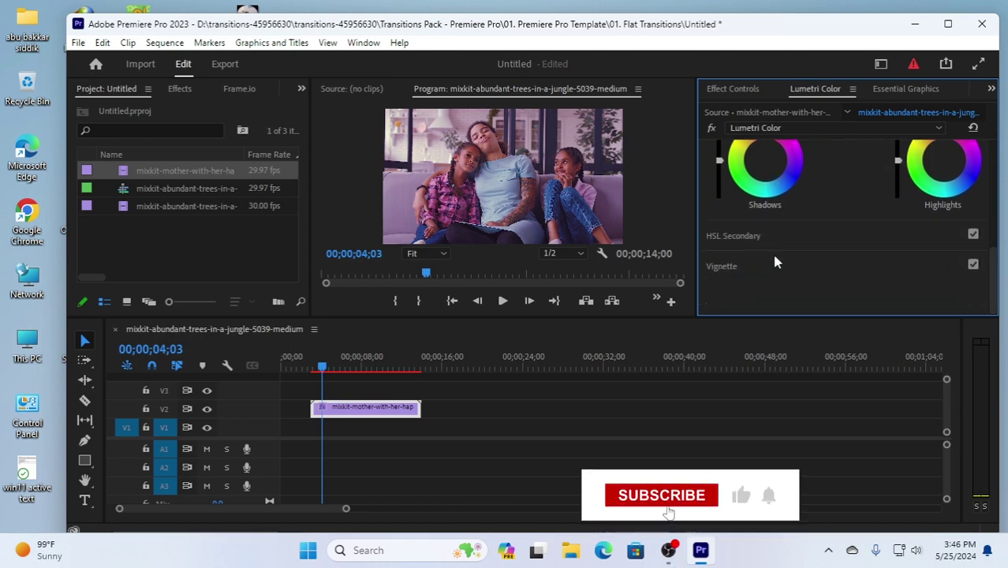
pyautogui.scroll(2, 776, 261)
pyautogui.scroll(5, 773, 251)
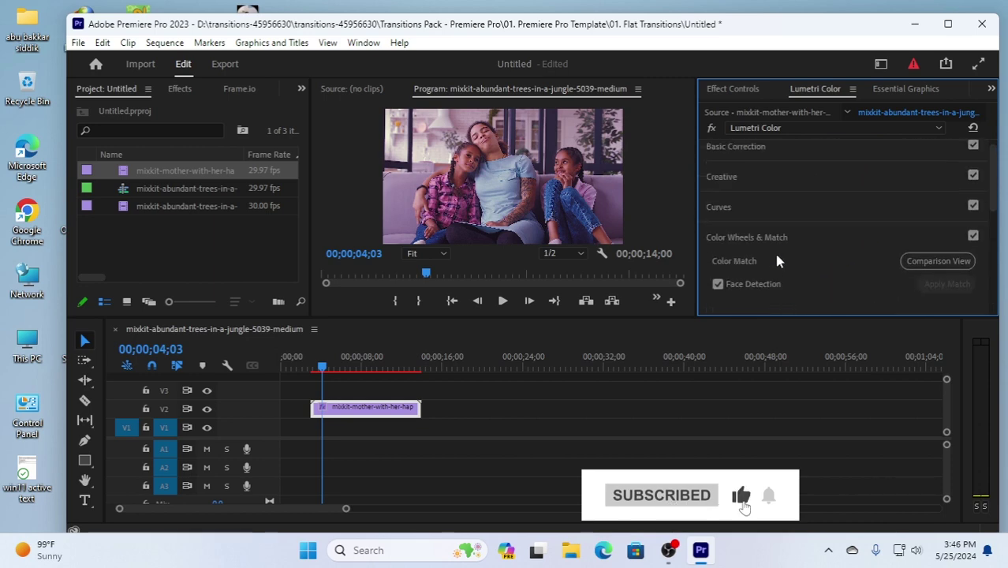
pyautogui.scroll(-1, 767, 280)
pyautogui.scroll(-3, 764, 264)
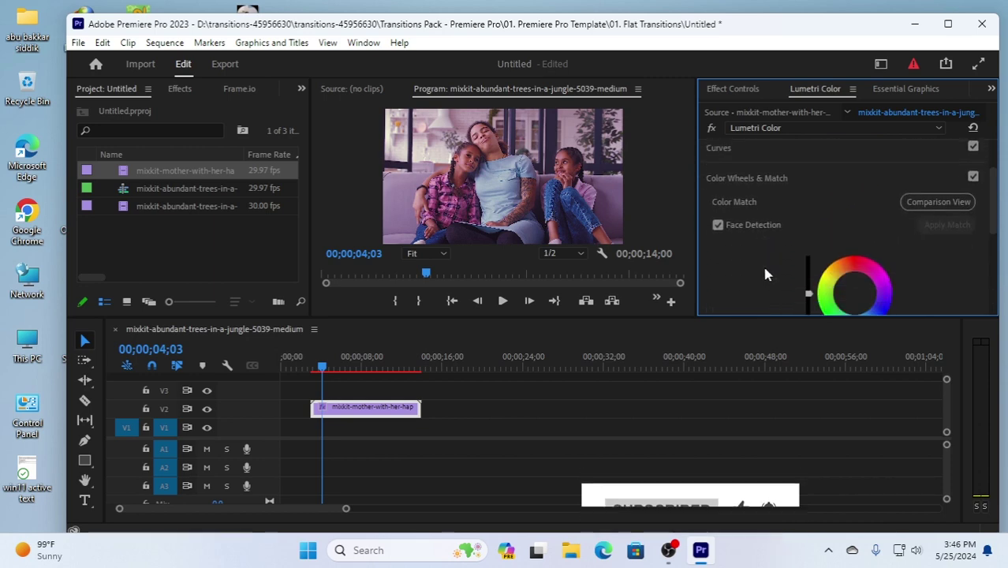
# - Tint the Shadows wheel magenta and then blue, raise its luminance slider slightly, and reset the tint to neutral
pyautogui.moveTo(762, 263); pyautogui.dragTo(793, 255)
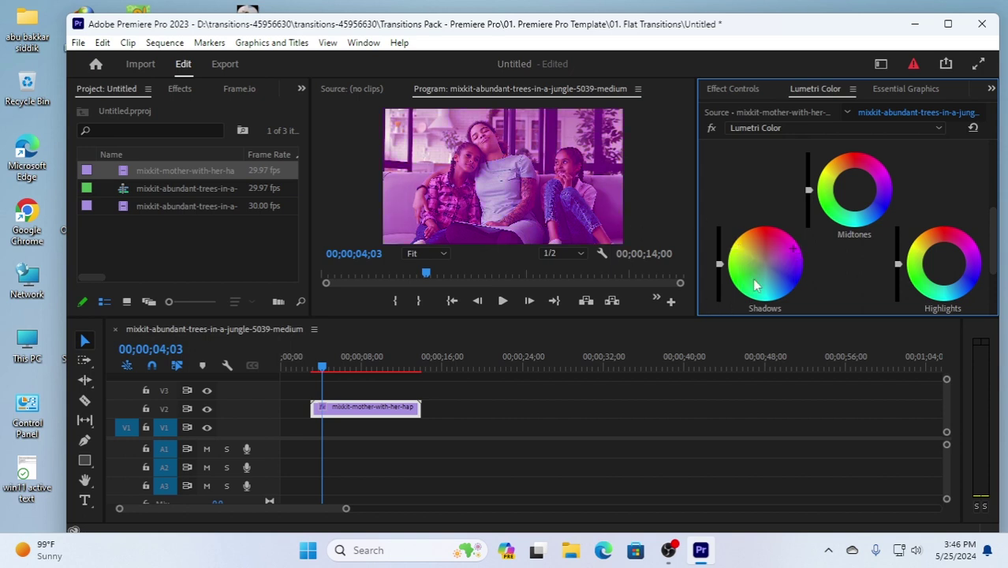
pyautogui.click(786, 281)
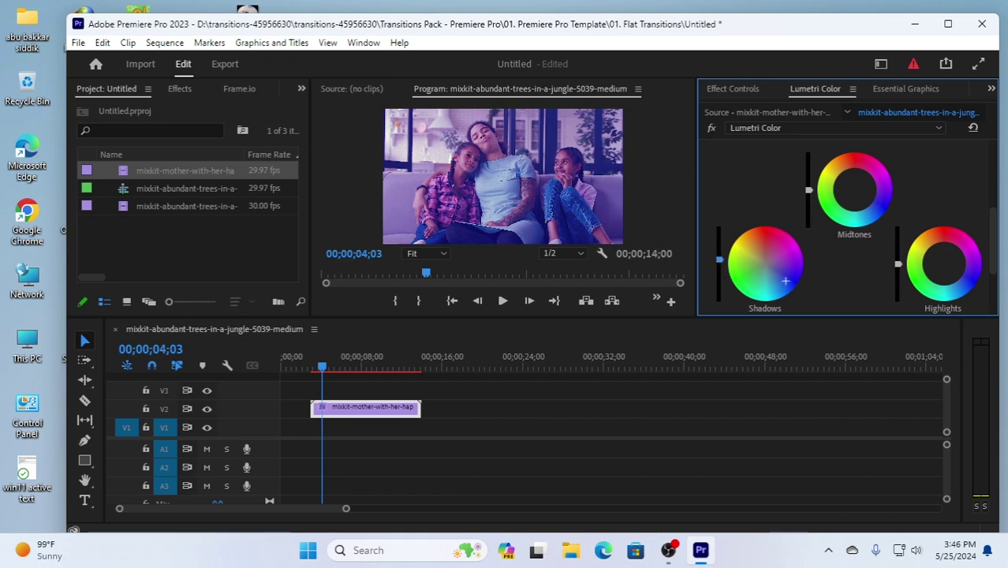
pyautogui.moveTo(718, 259); pyautogui.dragTo(718, 252)
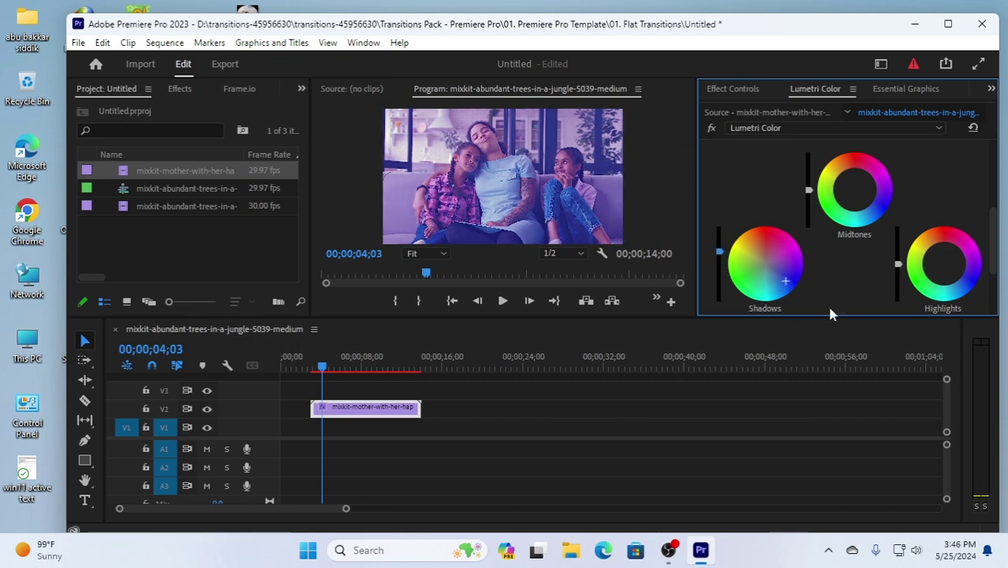
pyautogui.doubleClick(765, 269)
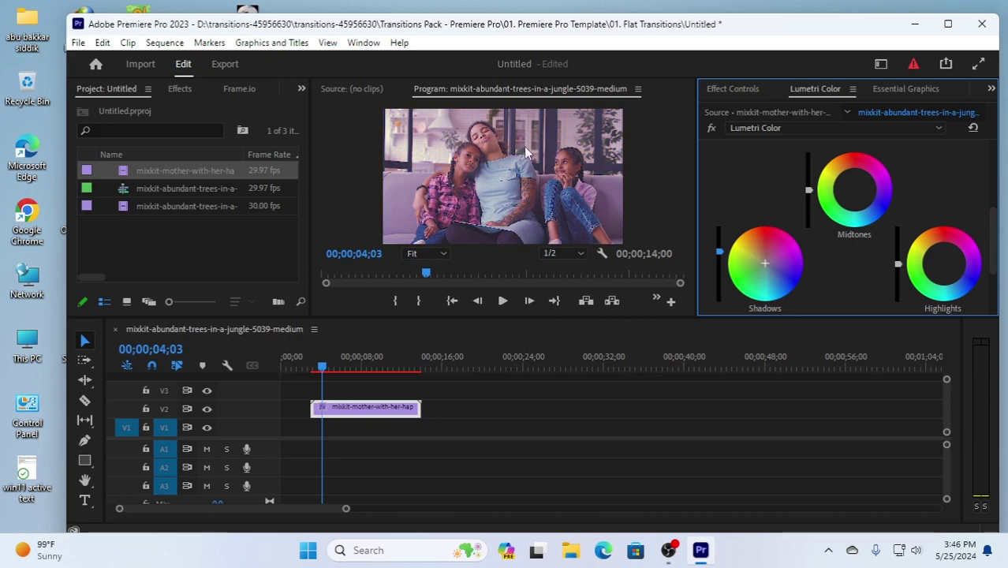
# - Try shifting the Midtones wheel toward magenta and return its tint to neutral
pyautogui.click(856, 192)
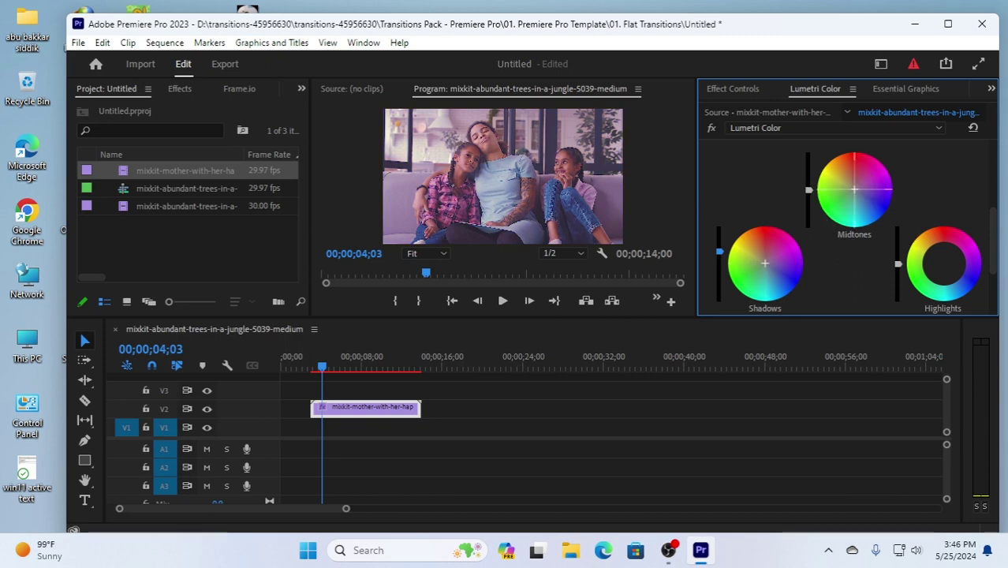
pyautogui.moveTo(855, 188); pyautogui.dragTo(873, 183)
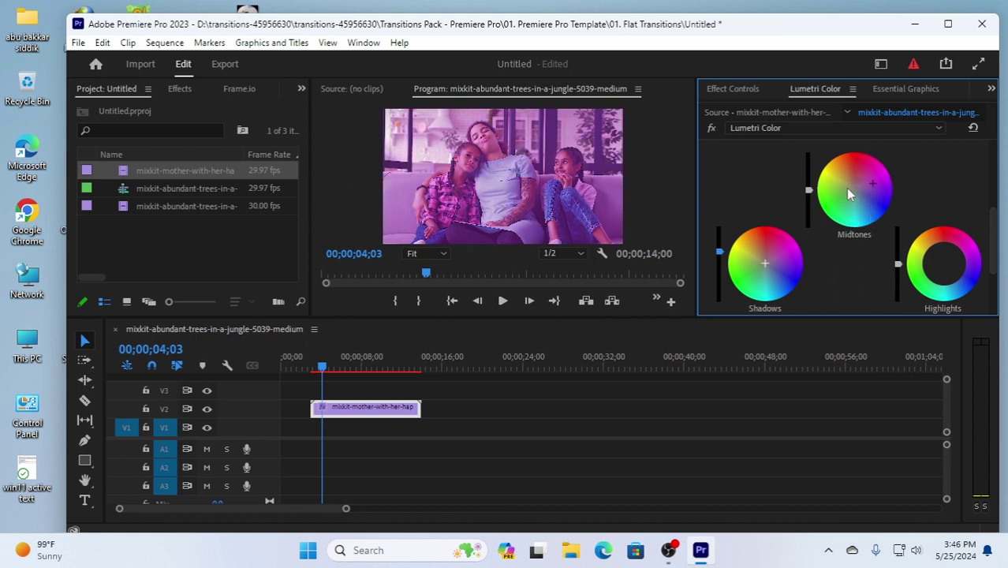
pyautogui.doubleClick(858, 195)
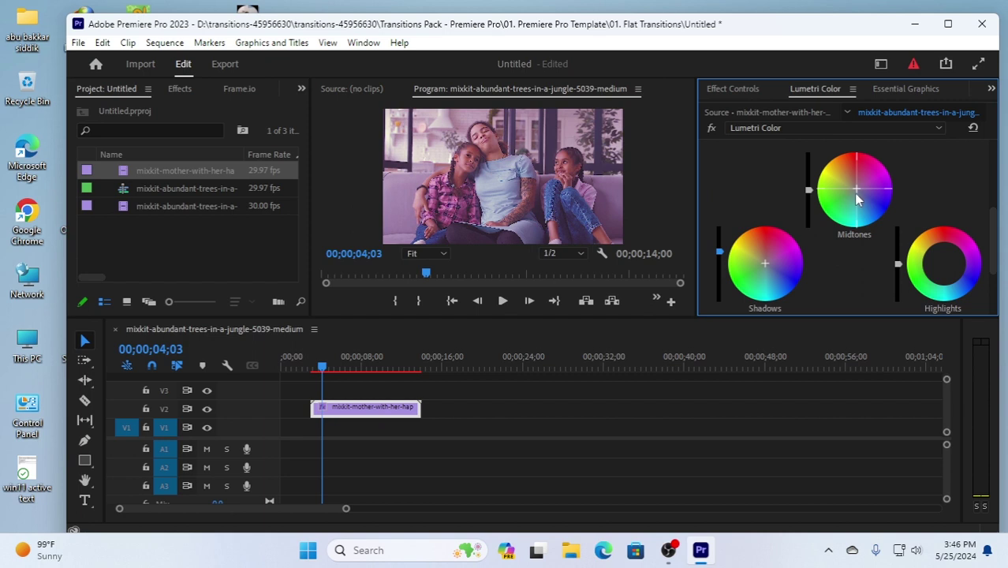
# - Nudge the Highlights wheel slightly and collapse the Color Wheels & Match section
pyautogui.moveTo(947, 274); pyautogui.dragTo(946, 271)
pyautogui.scroll(5, 821, 247)
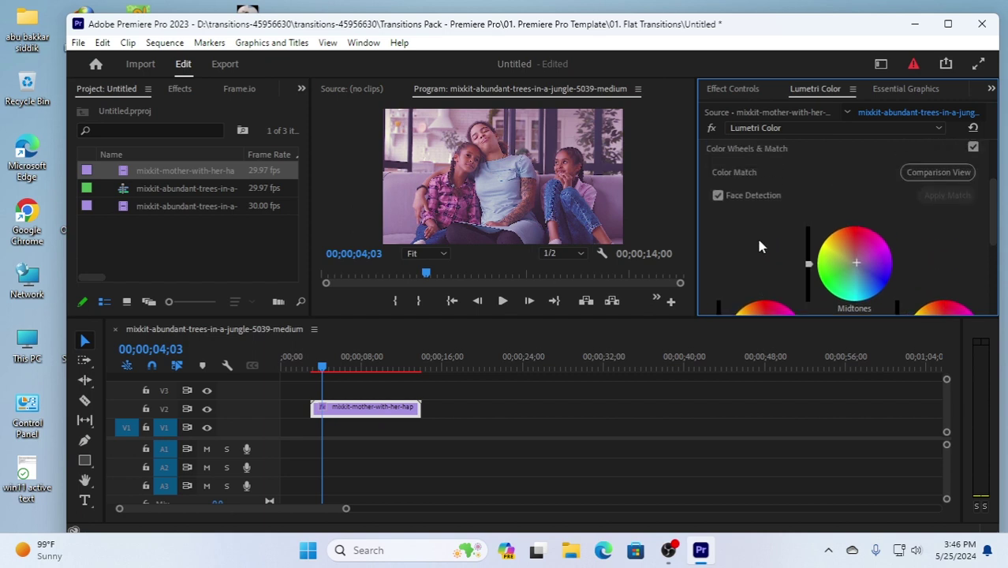
pyautogui.scroll(1, 758, 245)
pyautogui.click(710, 241)
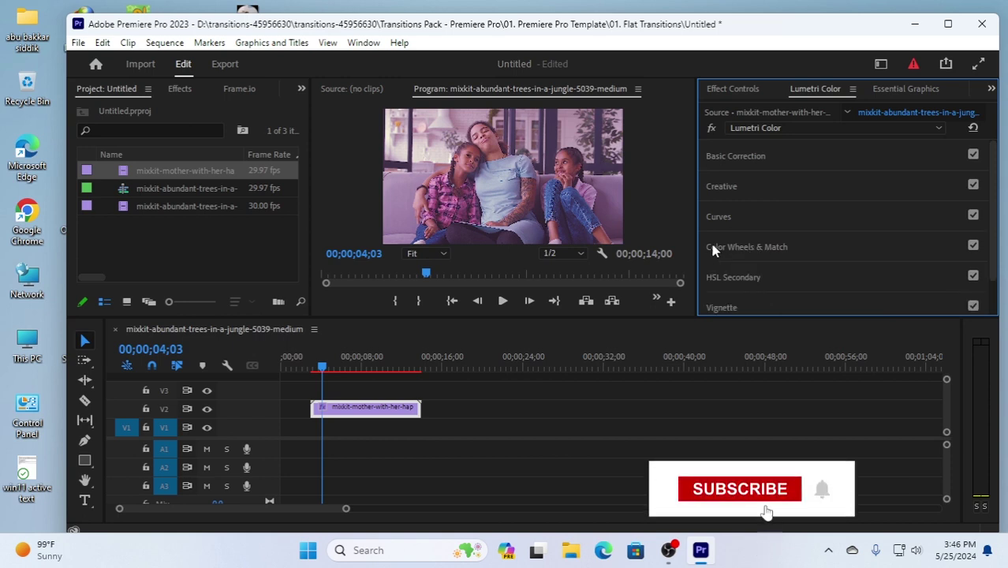
# - Open HSL Secondary, examine the Key group's color pickers, swatches and H, S and L ranges, and collapse the group
pyautogui.scroll(-1, 777, 262)
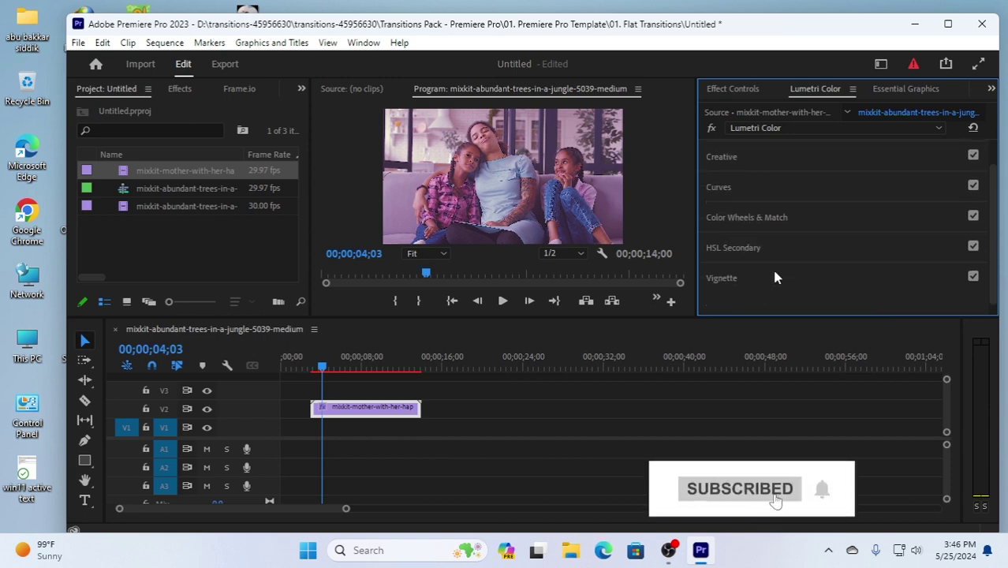
pyautogui.click(733, 247)
pyautogui.scroll(-2, 763, 266)
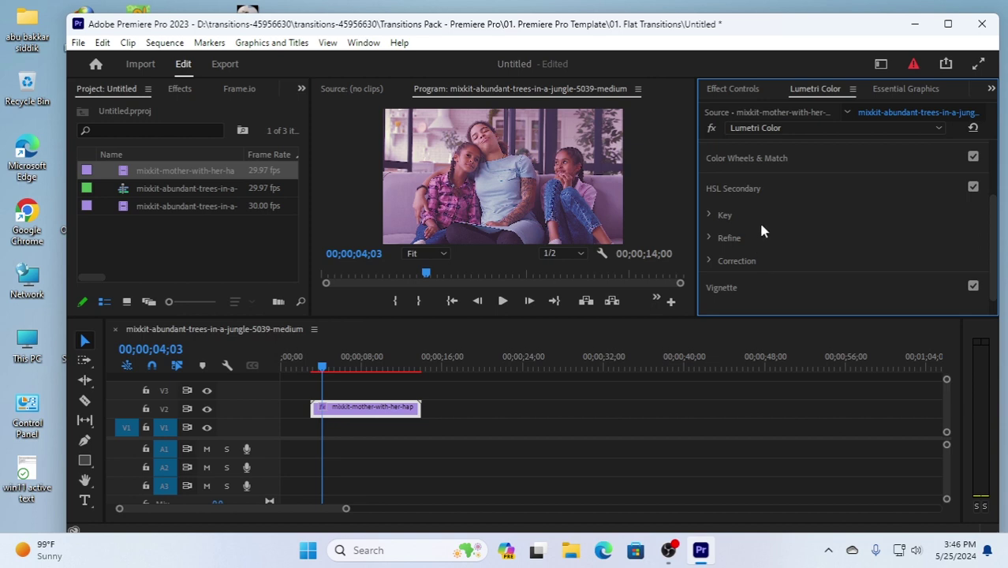
pyautogui.click(707, 215)
pyautogui.scroll(-2, 848, 291)
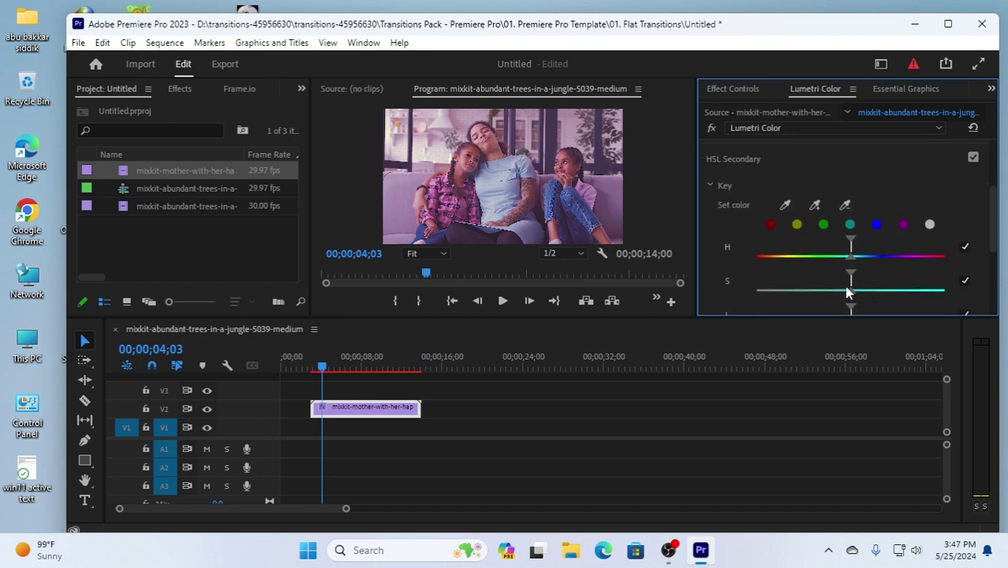
pyautogui.scroll(-2, 849, 281)
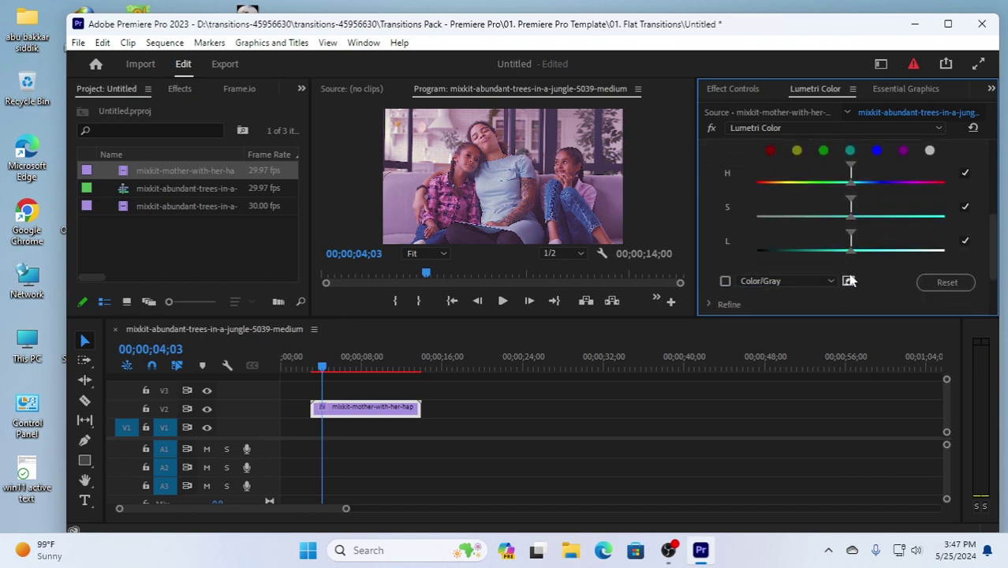
pyautogui.scroll(2, 793, 235)
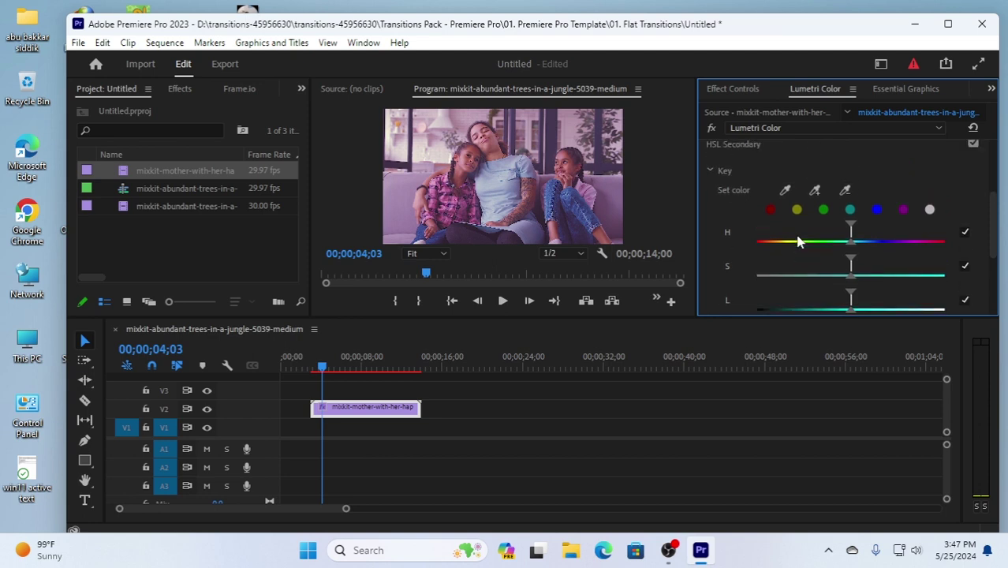
pyautogui.click(711, 170)
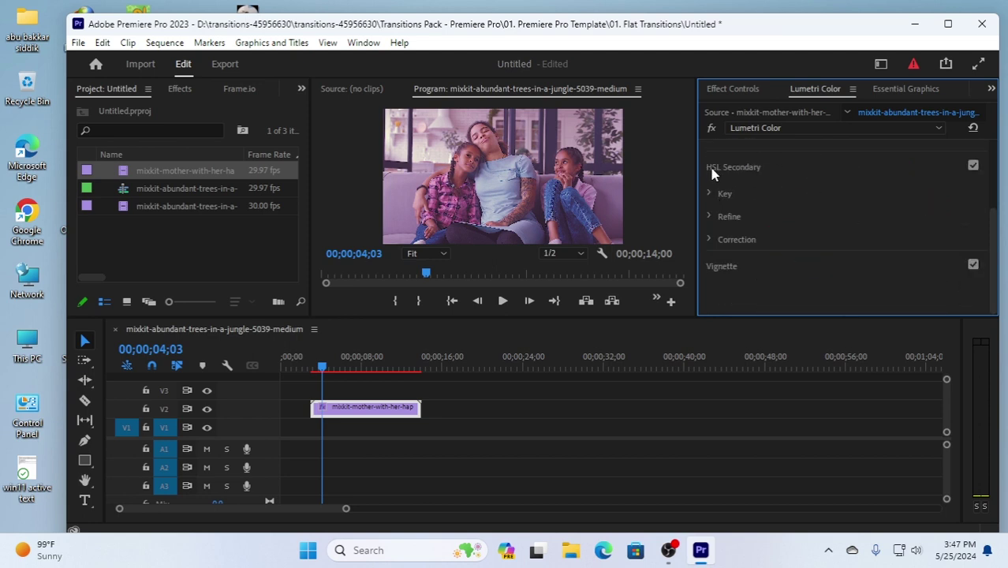
# - In the Refine group, try a higher Denoise and return it to 0.0, set Blur to 0.1, and collapse the group
pyautogui.click(709, 216)
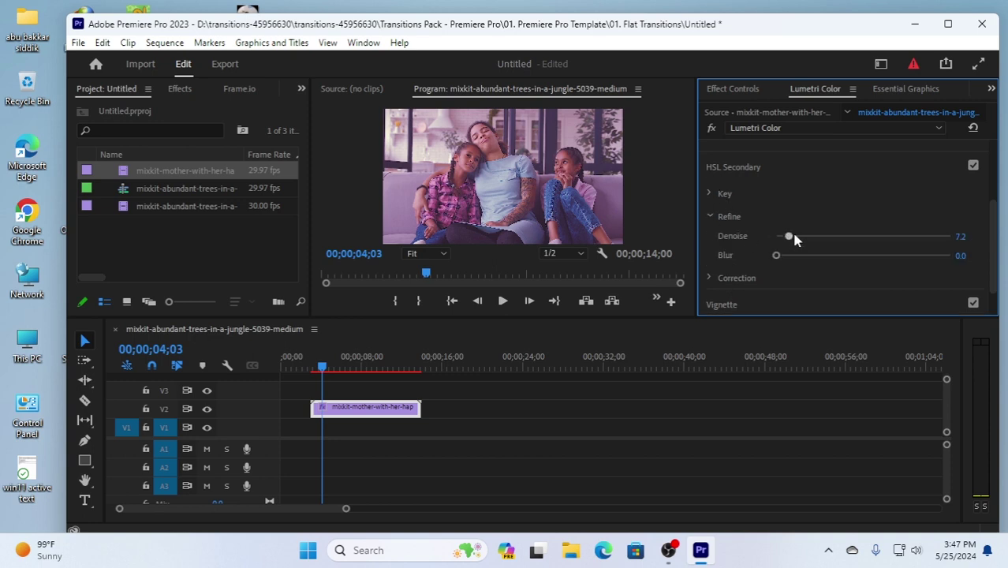
pyautogui.moveTo(794, 240); pyautogui.dragTo(777, 256)
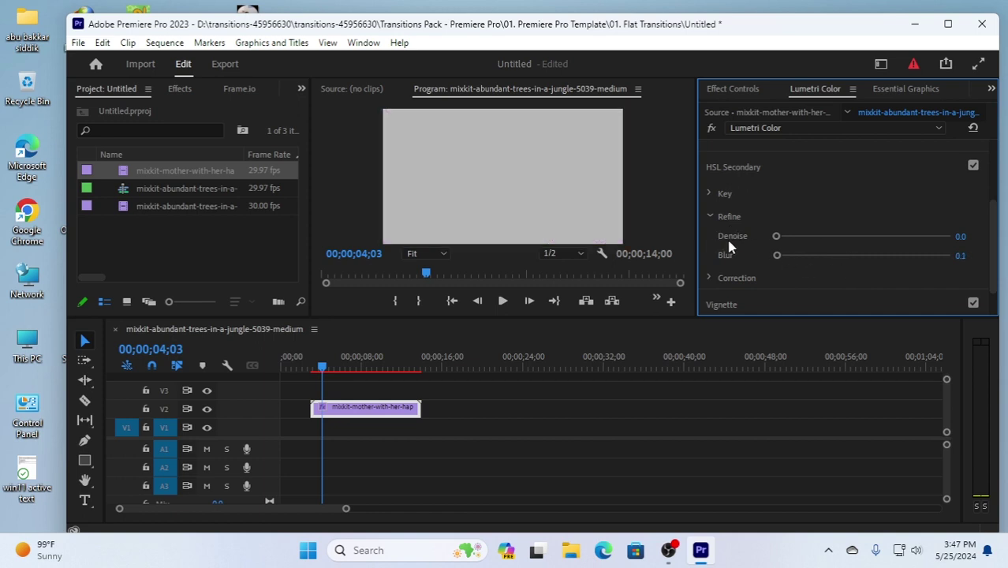
pyautogui.scroll(1, 766, 268)
pyautogui.scroll(-4, 766, 268)
pyautogui.scroll(3, 767, 268)
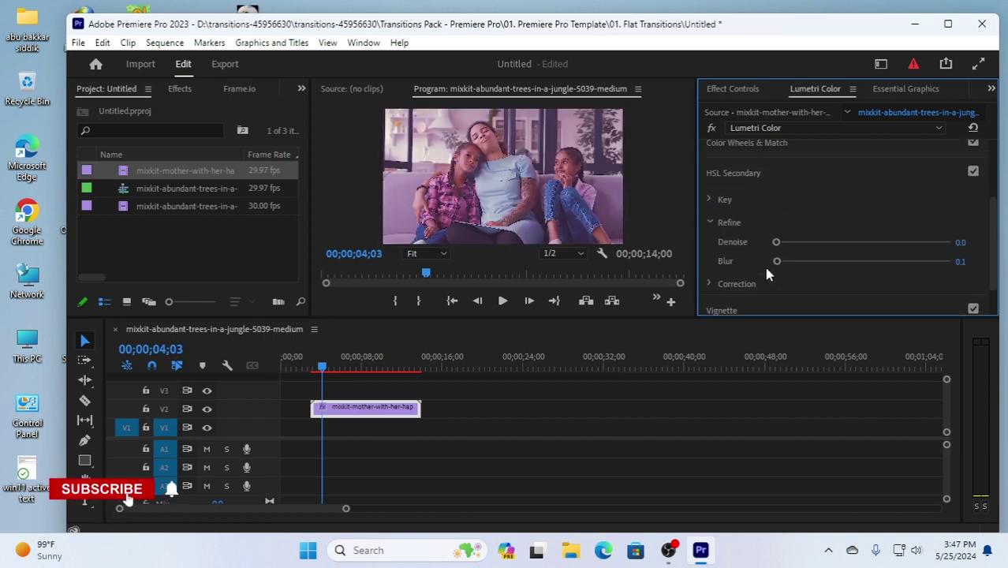
pyautogui.click(710, 221)
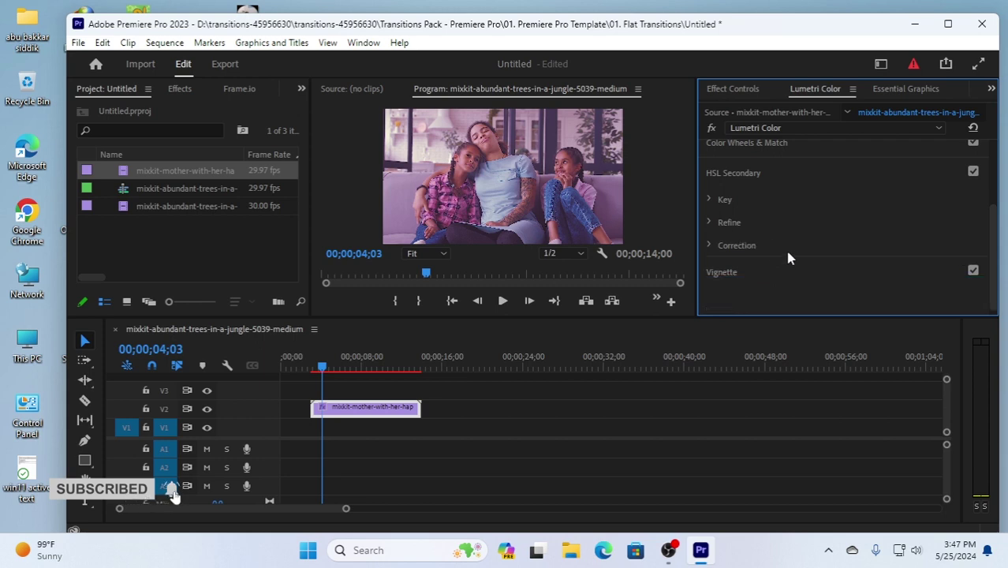
# - Adjust the tint on the Correction group's color wheel and collapse the group together with the HSL Secondary section
pyautogui.click(708, 244)
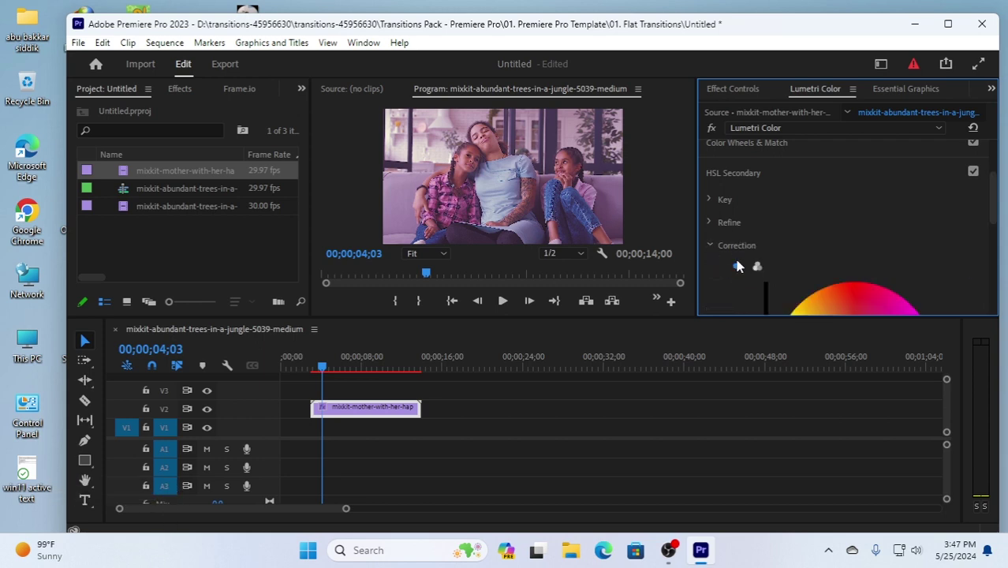
pyautogui.scroll(-3, 793, 285)
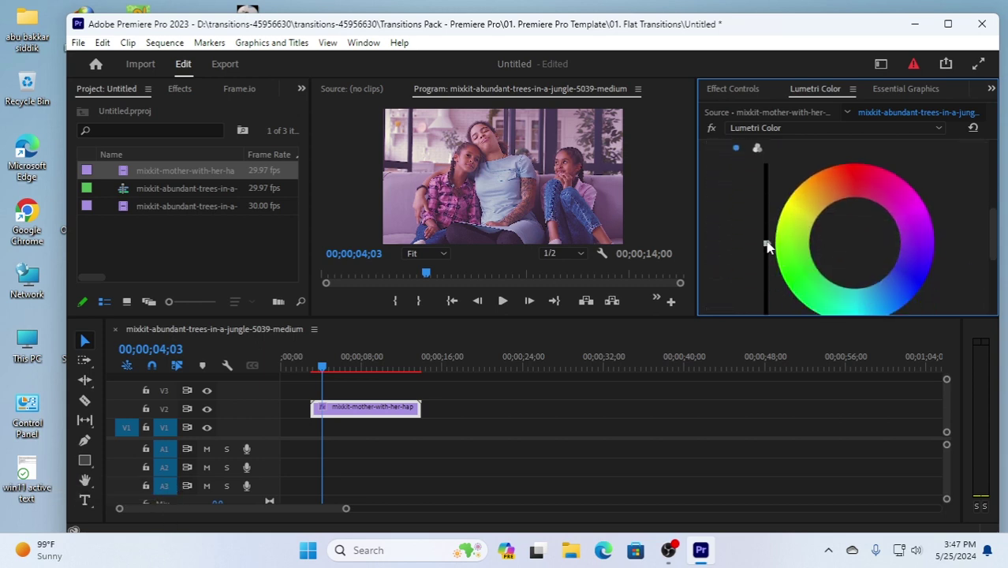
pyautogui.moveTo(857, 240); pyautogui.dragTo(868, 288)
pyautogui.scroll(3, 727, 167)
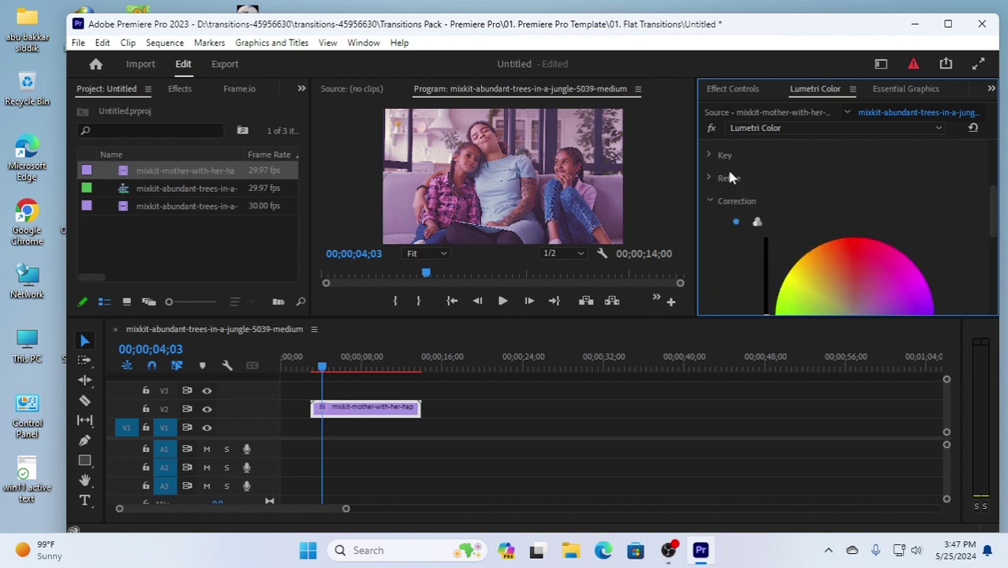
pyautogui.click(710, 231)
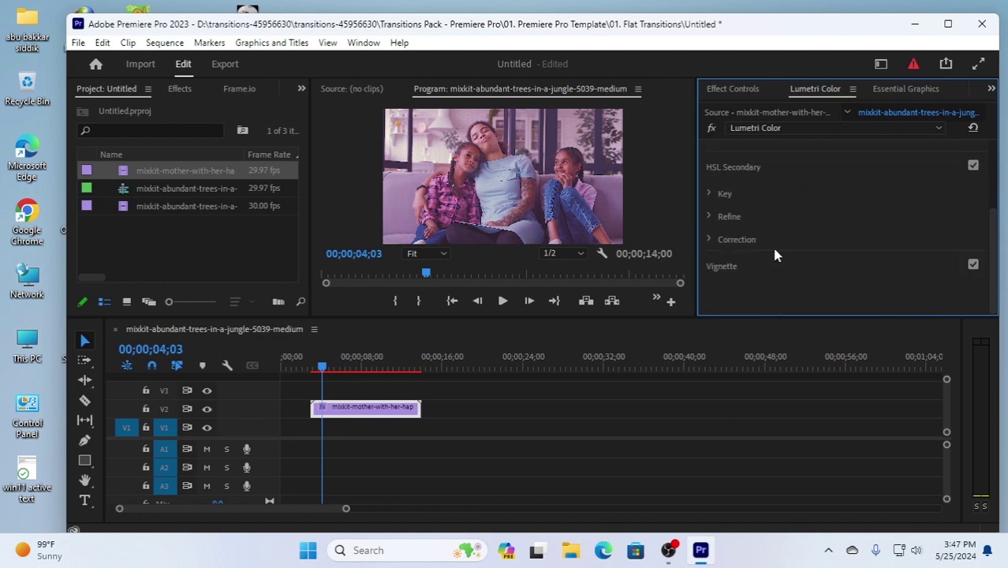
pyautogui.scroll(3, 713, 229)
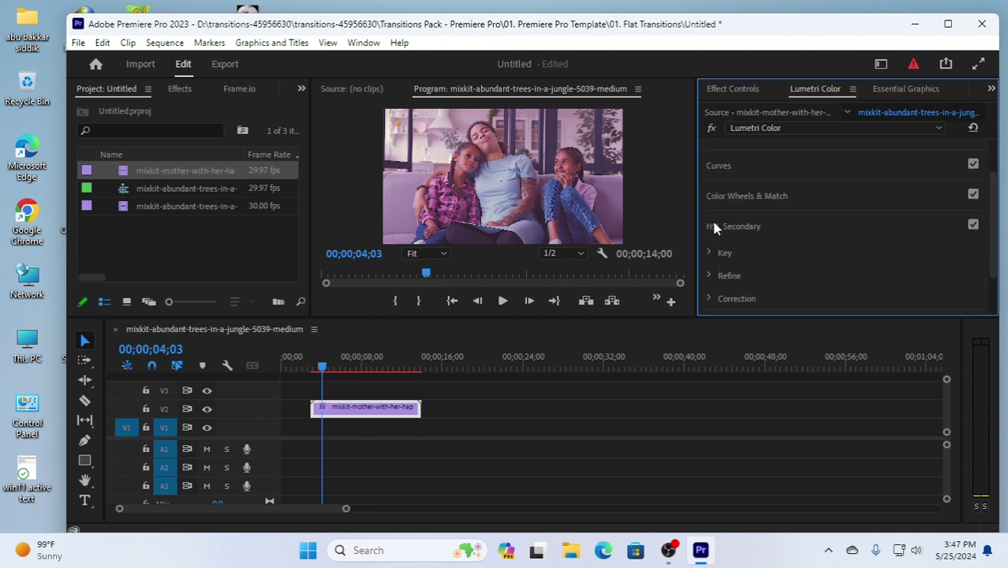
pyautogui.scroll(-1, 820, 245)
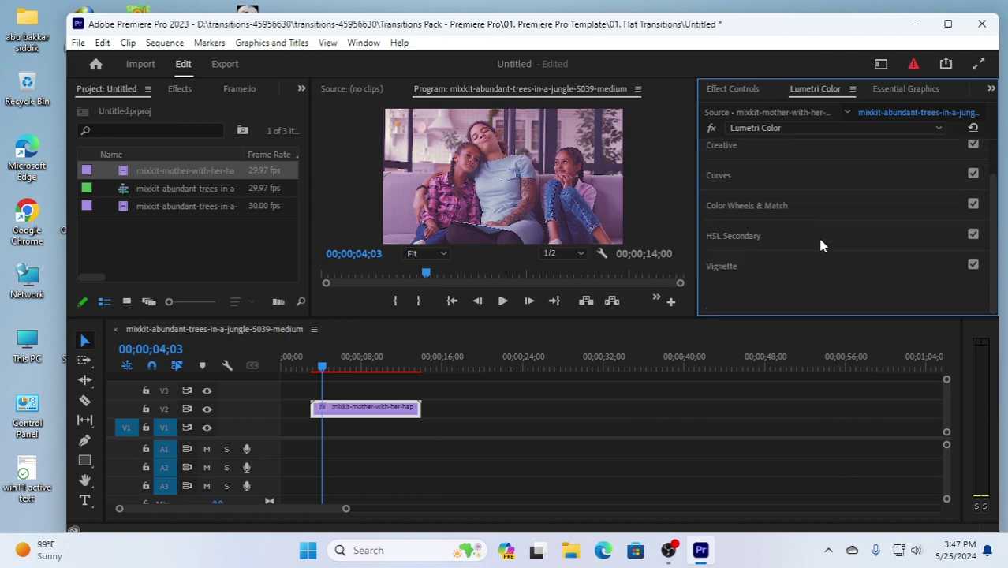
# - Open the Vignette section, set Feather to 51.1, and collapse the section
pyautogui.click(726, 268)
pyautogui.scroll(-1, 861, 290)
pyautogui.scroll(-1, 861, 290)
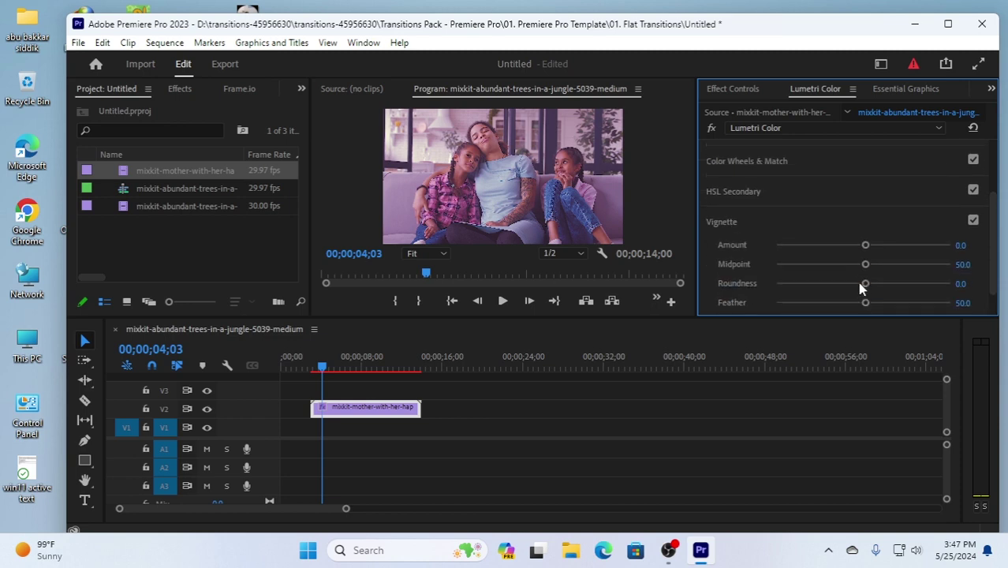
pyautogui.scroll(-1, 755, 268)
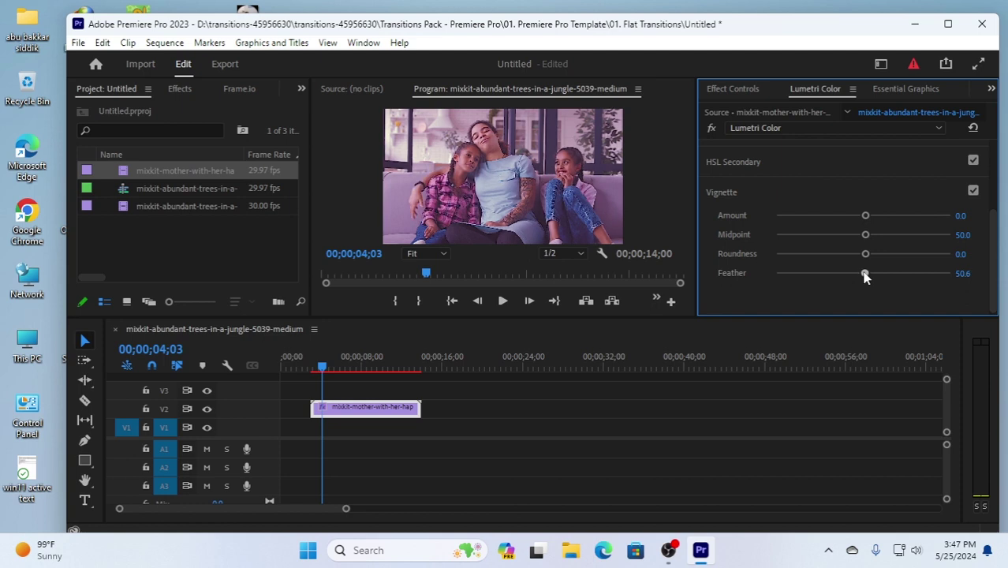
pyautogui.moveTo(865, 274)
pyautogui.mouseDown()
pyautogui.moveTo(820, 278)
pyautogui.moveTo(866, 273)
pyautogui.mouseUp()
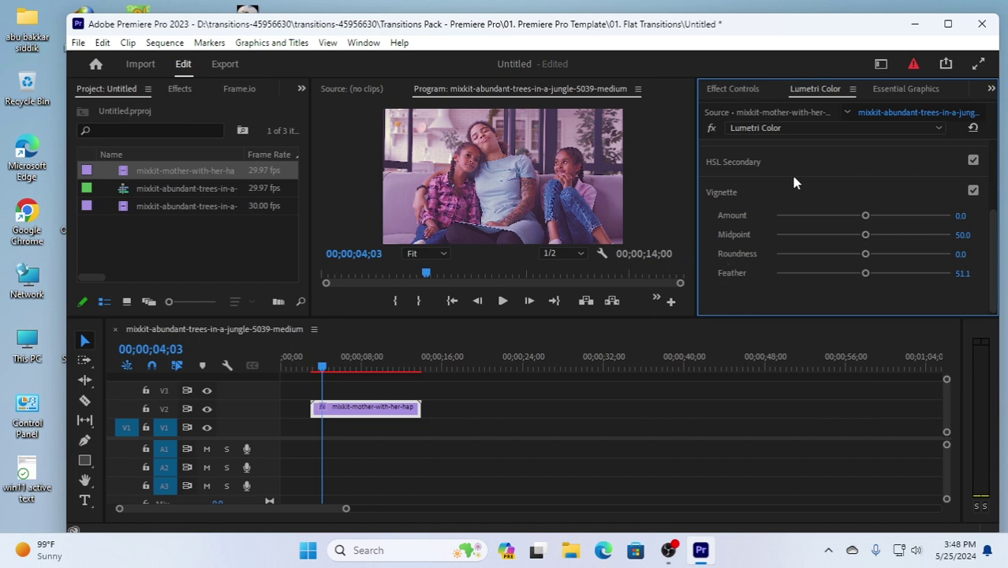
pyautogui.scroll(3, 796, 177)
pyautogui.scroll(-2, 801, 177)
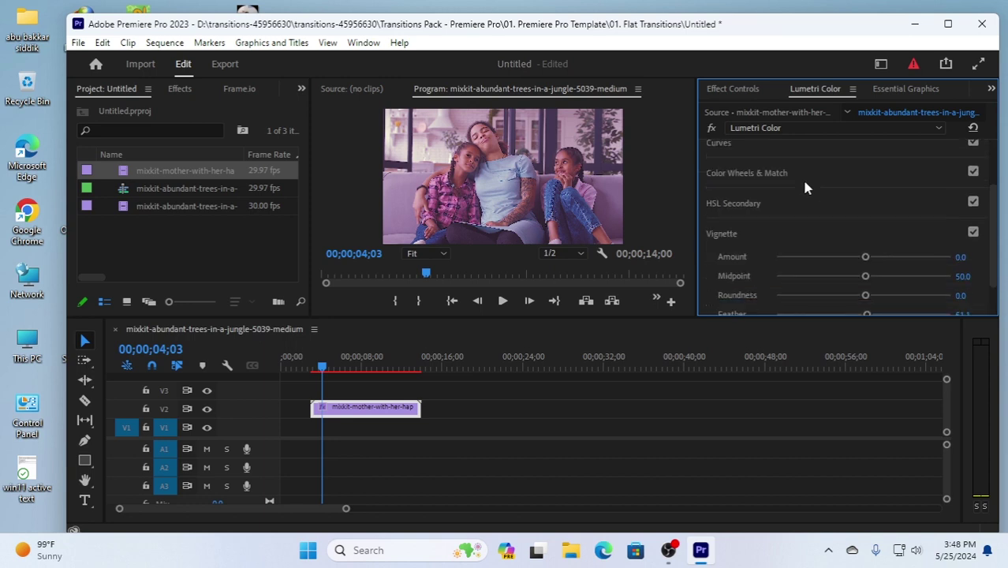
pyautogui.scroll(-2, 805, 187)
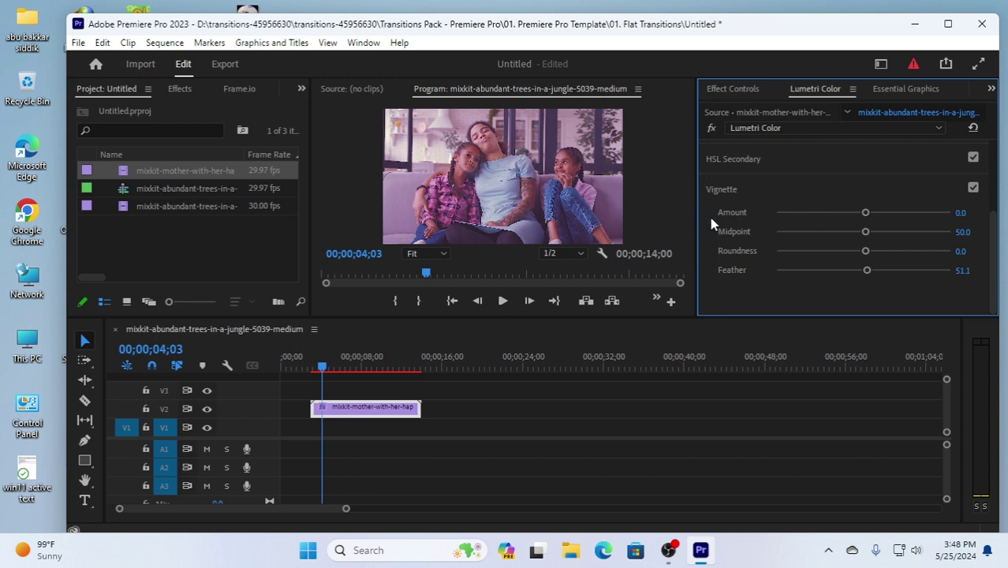
pyautogui.scroll(3, 714, 217)
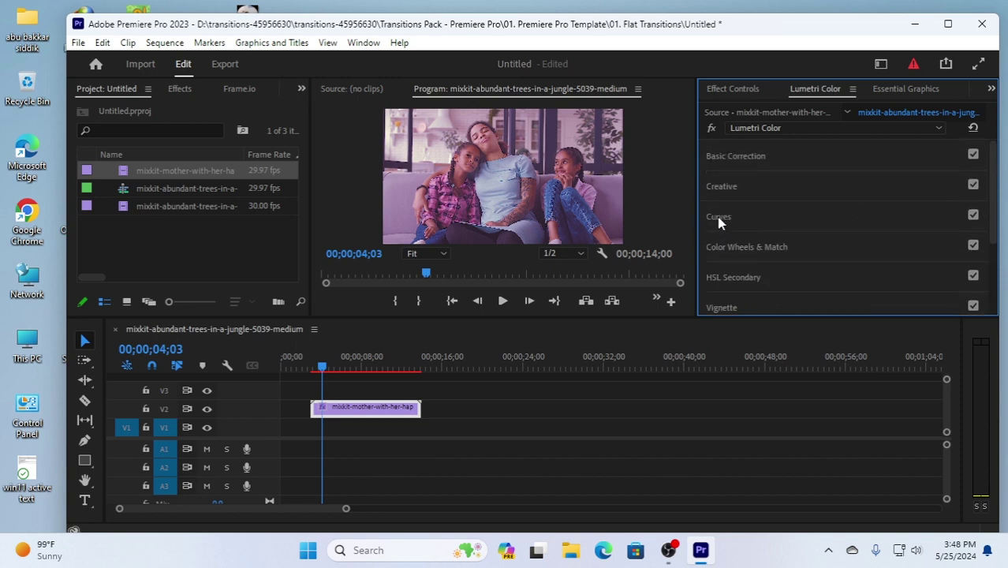